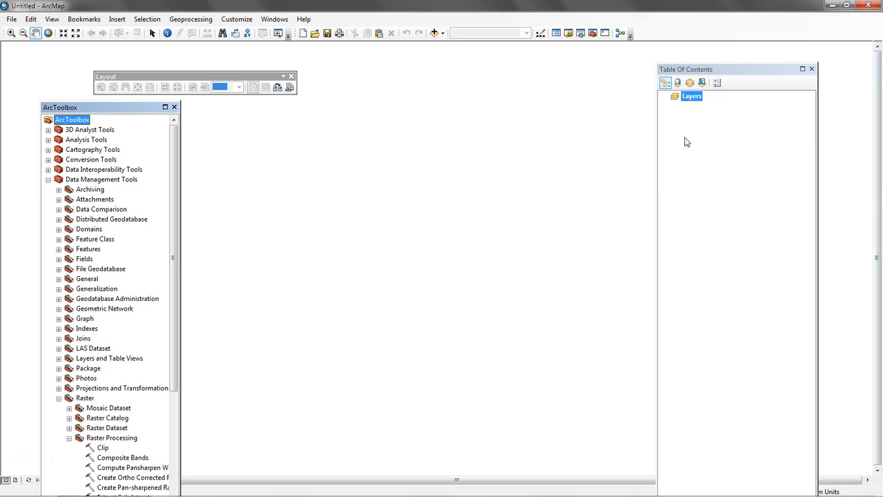
Step: Add AIRPORTS.shp from the AIRPORTS folder of Class-10_Lab_Data to the map
left_click(570, 34)
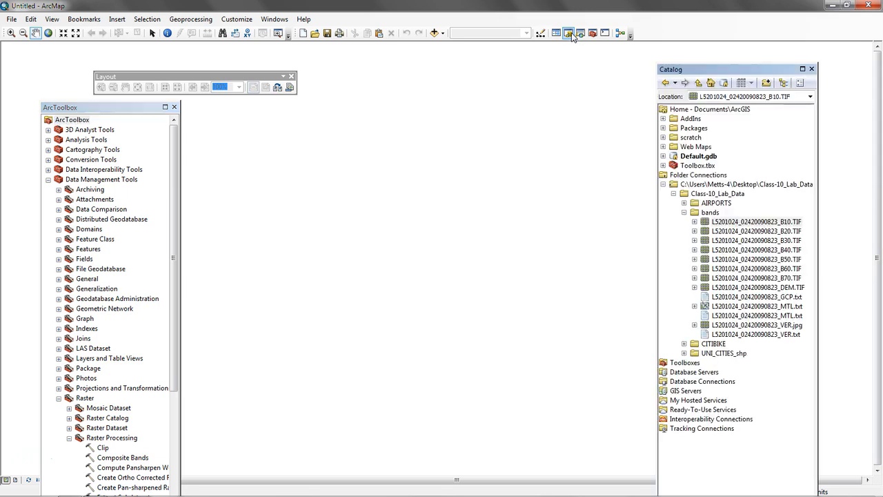
left_click(685, 213)
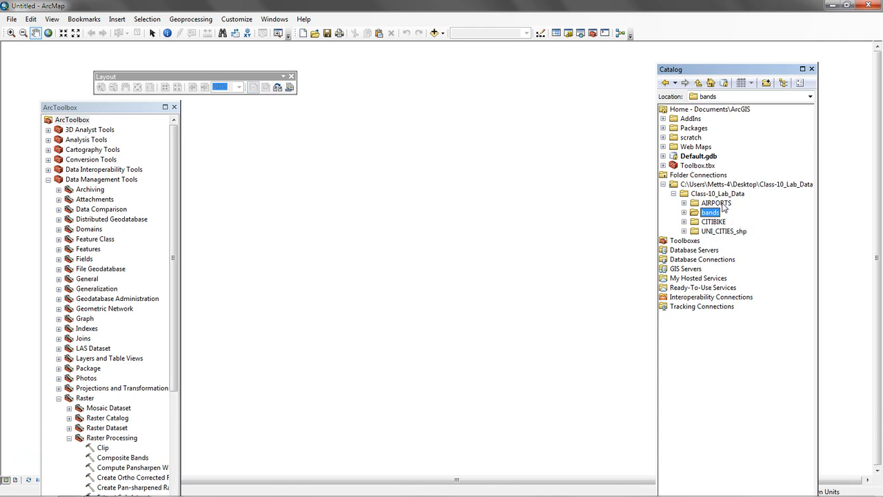
double_click(723, 205)
left_click(733, 212)
mouse_move(709, 215)
left_mouse_down()
mouse_move(614, 215)
mouse_move(552, 200)
left_mouse_up()
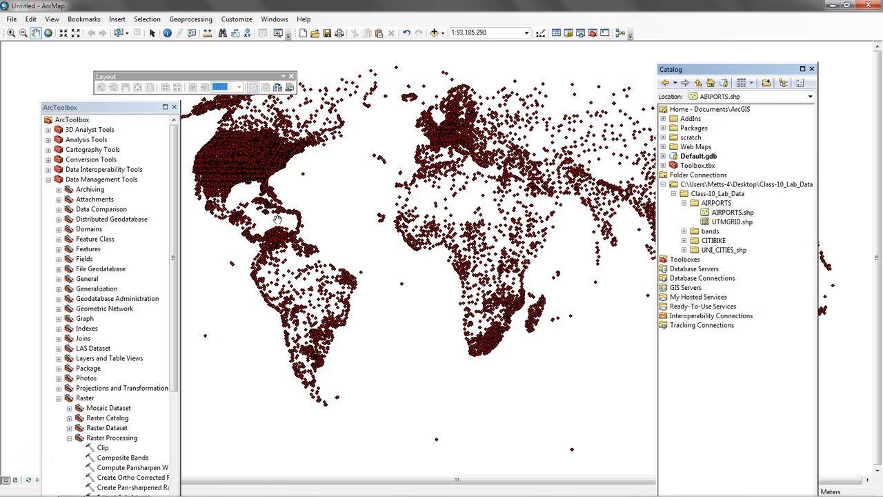
left_click_drag(285, 210, 329, 252)
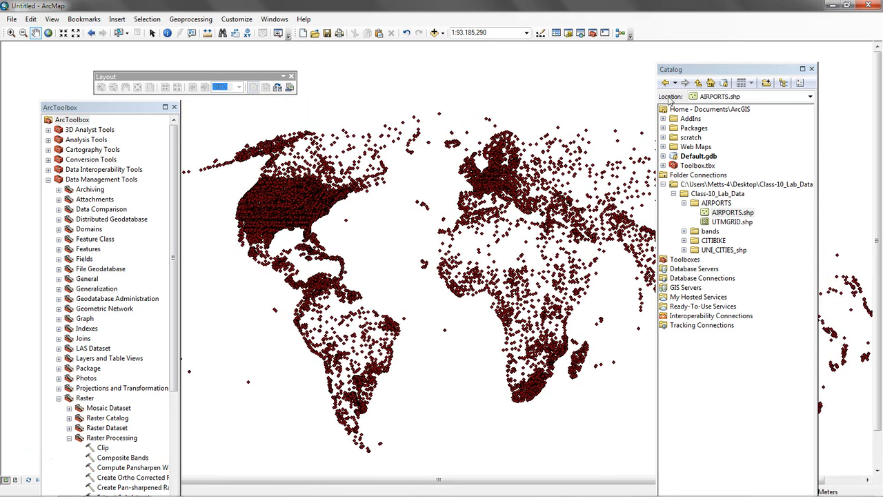
Step: Add UTMGRID.shp from the AIRPORTS folder to the map and zoom out to 1:125,000,000
left_click_drag(715, 69, 748, 54)
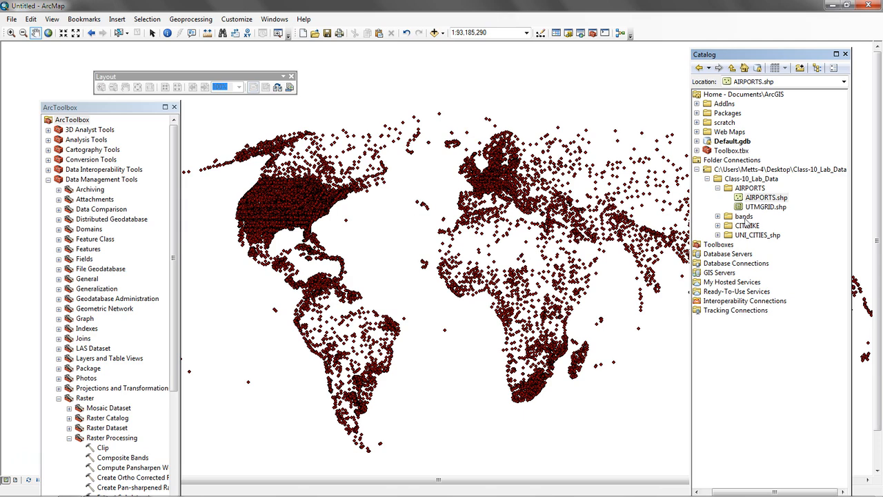
left_click_drag(759, 207, 562, 224)
scroll(444, 290, "down", 2)
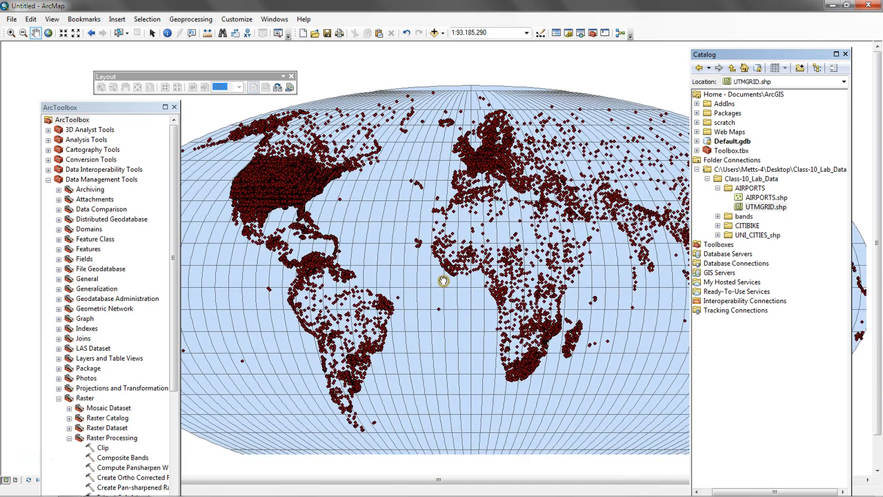
left_click(23, 32)
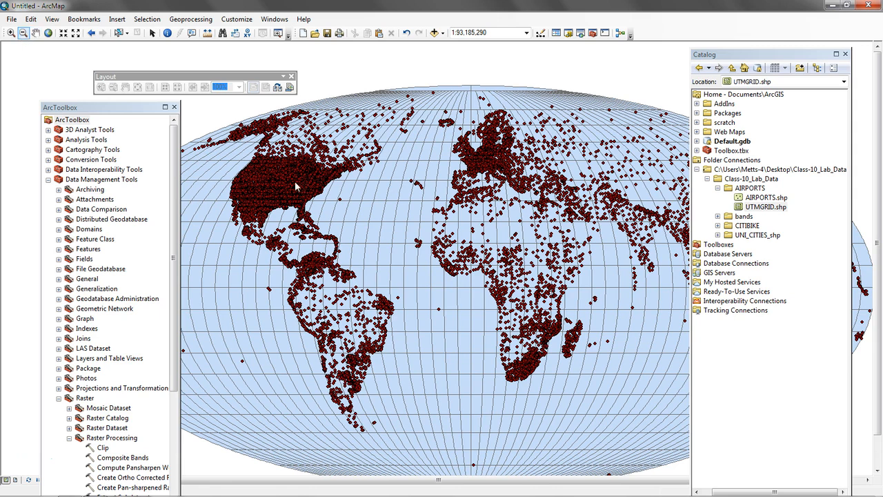
left_click(476, 268)
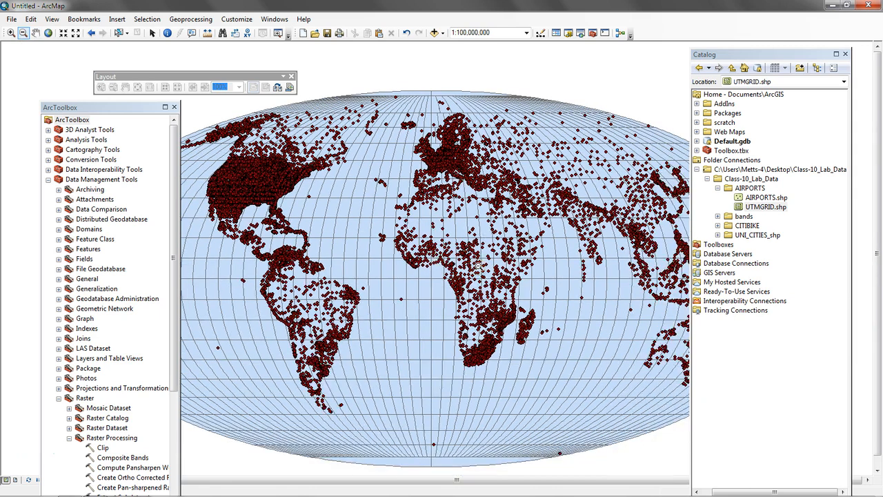
left_click(436, 261)
left_click_drag(815, 57, 781, 84)
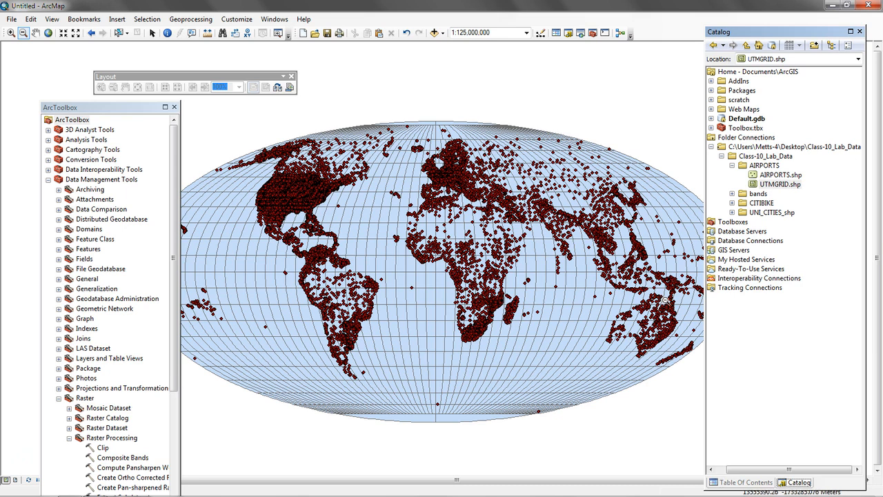
Step: Collapse the Data Management toolbox and expand the Spatial Analyst toolbox
left_click_drag(153, 113, 16, 256)
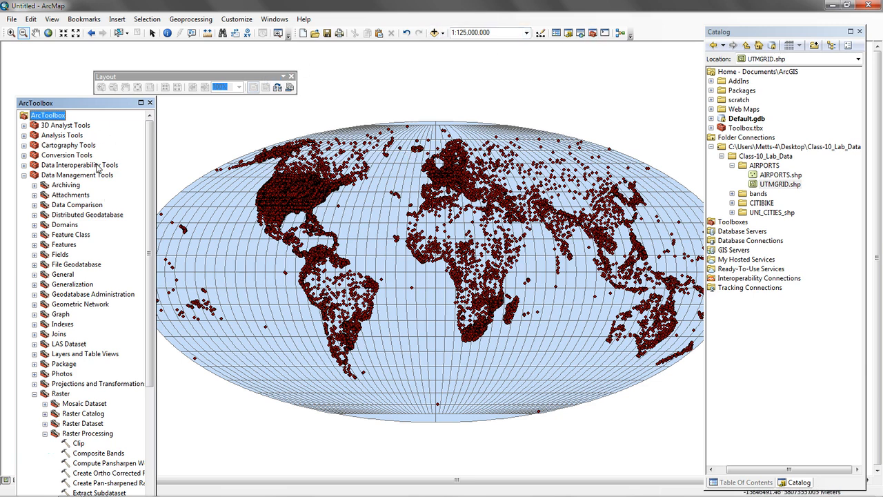
left_click(24, 176)
left_click_drag(63, 104, 86, 57)
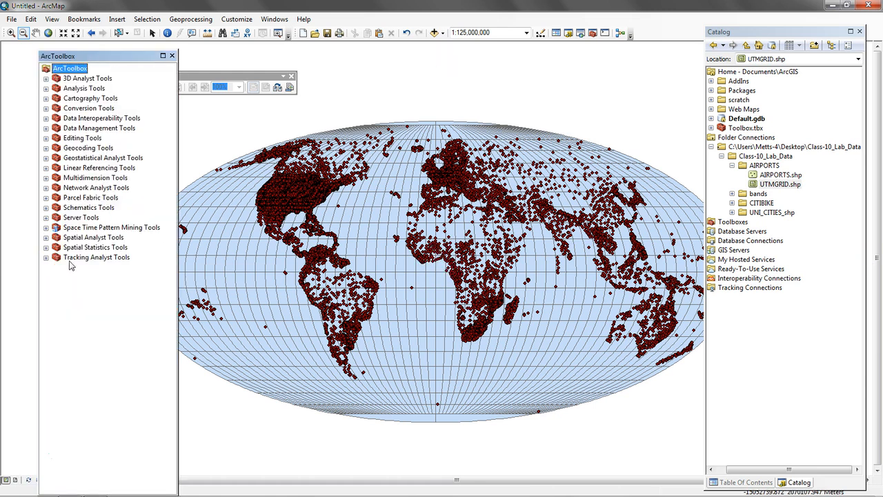
left_click(45, 237)
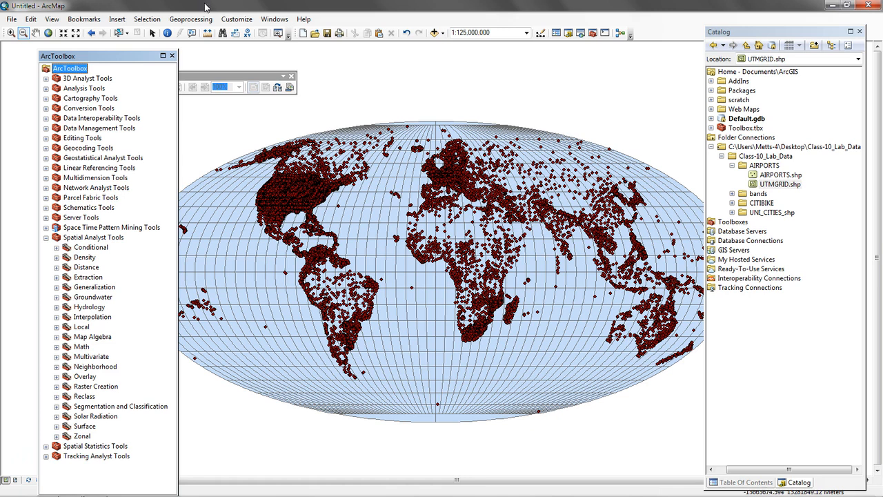
Step: Check in the list of extensions whether Spatial Analyst is enabled
left_click(235, 21)
left_click(248, 43)
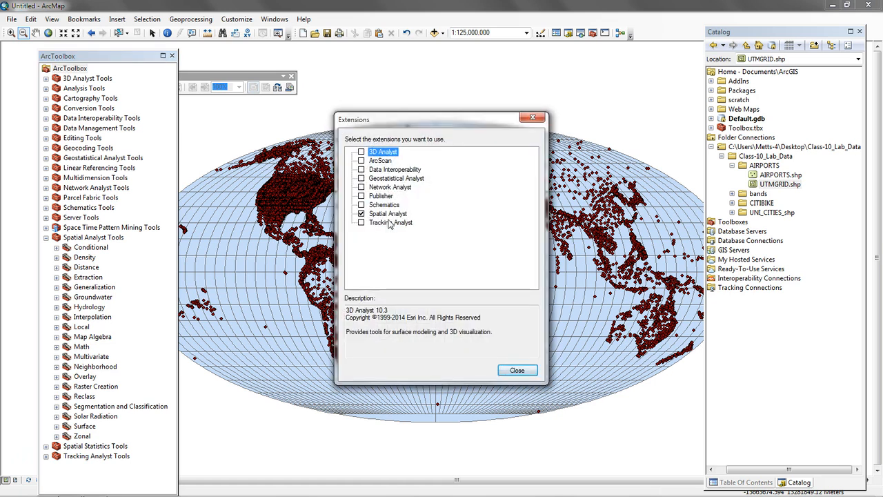
left_click(517, 370)
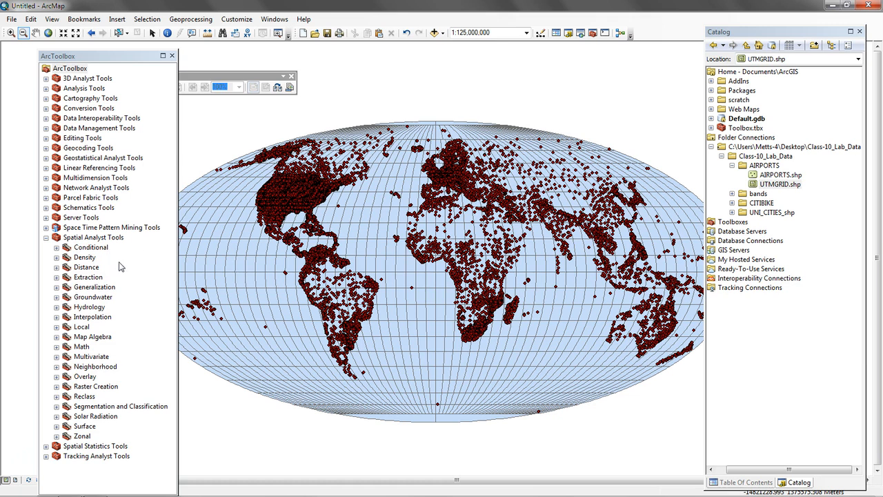
Step: Start the Kernel Density tool with AIRPORTS as the input features and NONE as the population field
left_click(57, 257)
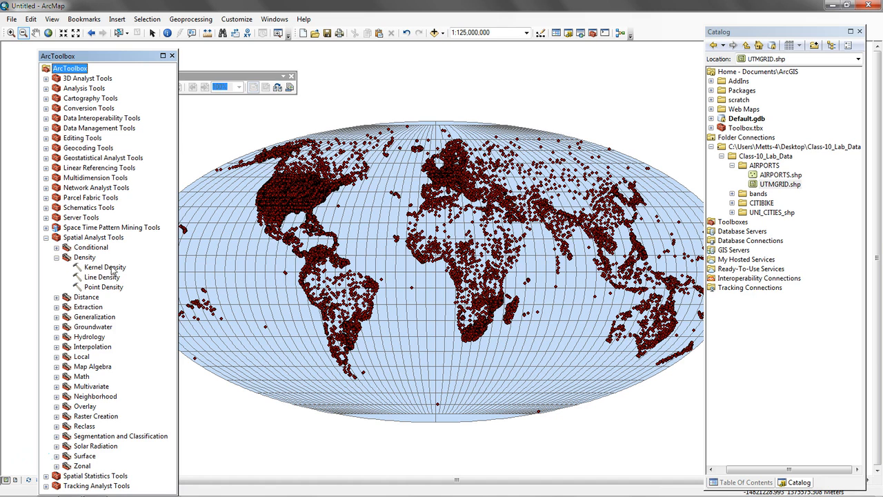
double_click(109, 268)
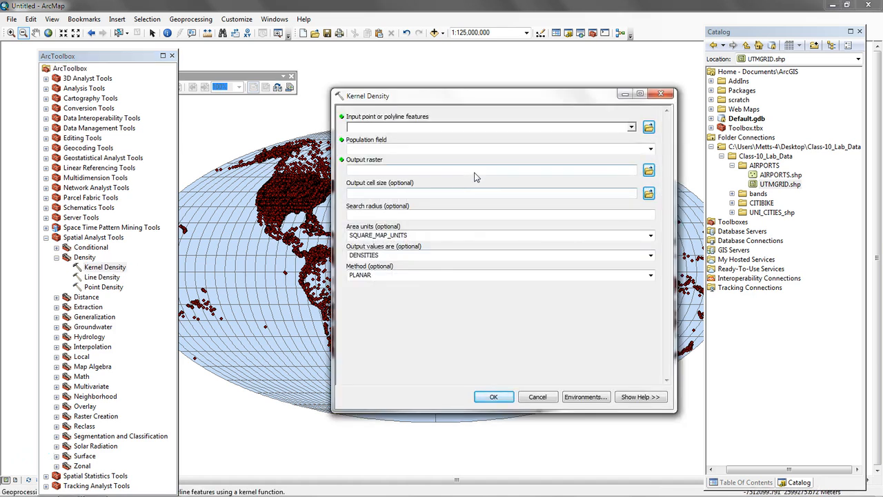
left_click(632, 127)
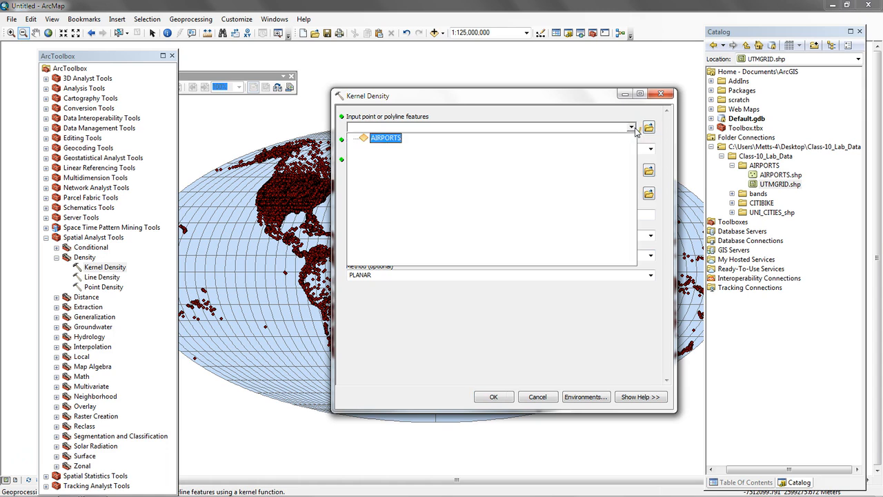
left_click(397, 139)
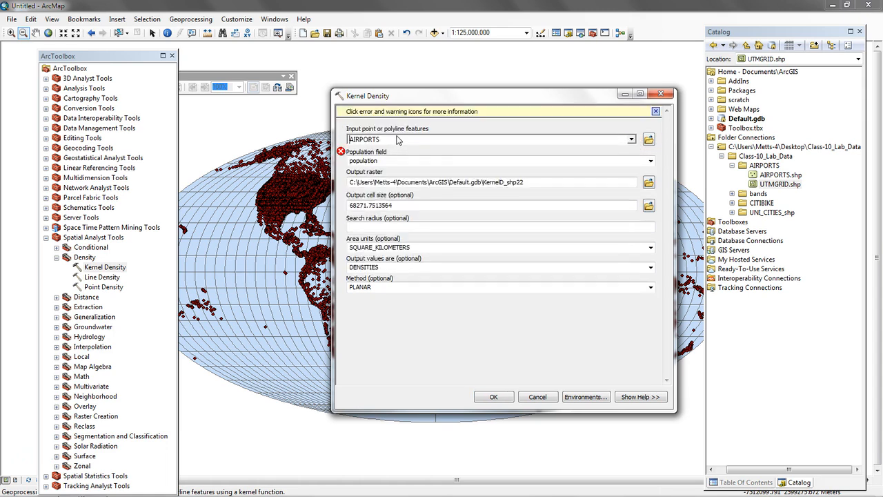
left_click(651, 161)
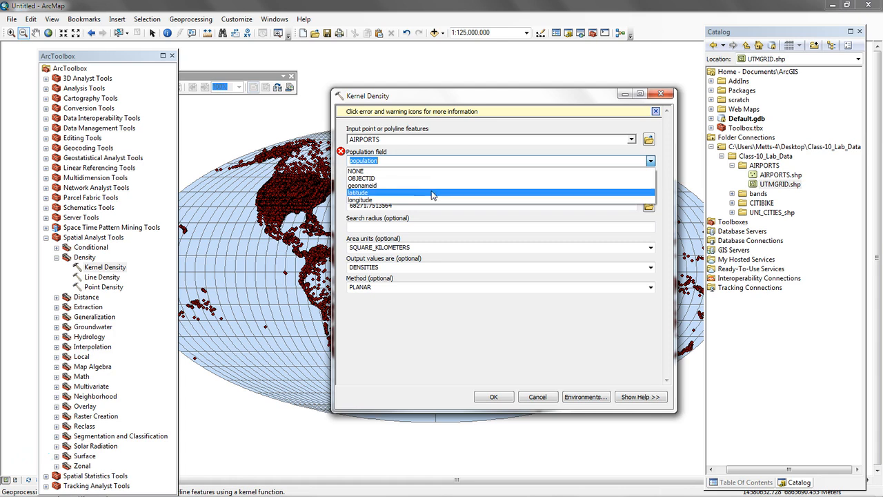
left_click(397, 172)
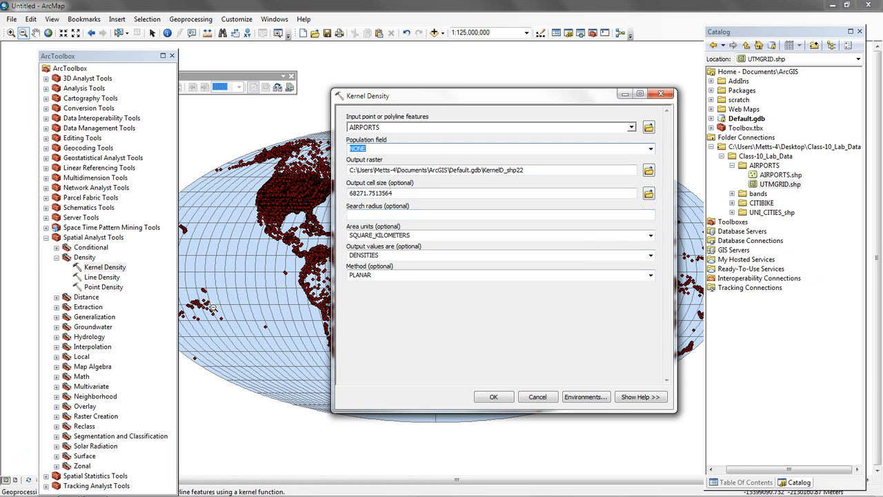
Step: Set the Kernel Density area units to SQUARE_MILES and run the tool
left_click(650, 235)
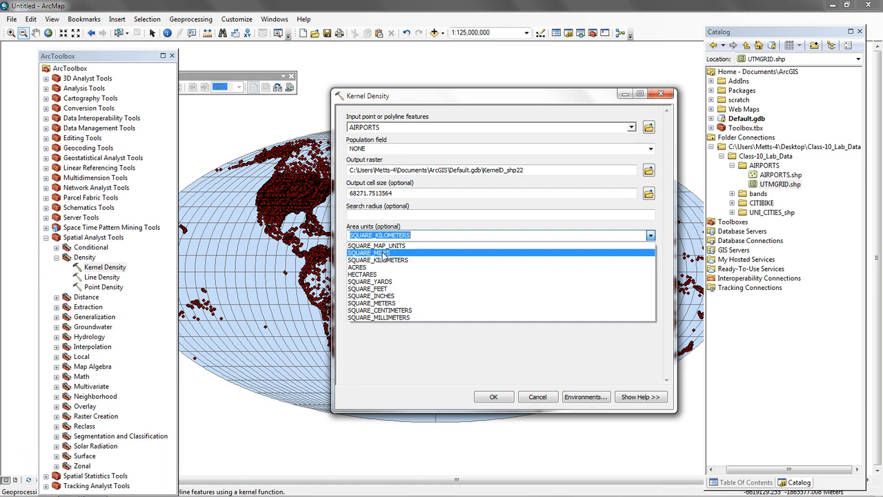
left_click(384, 253)
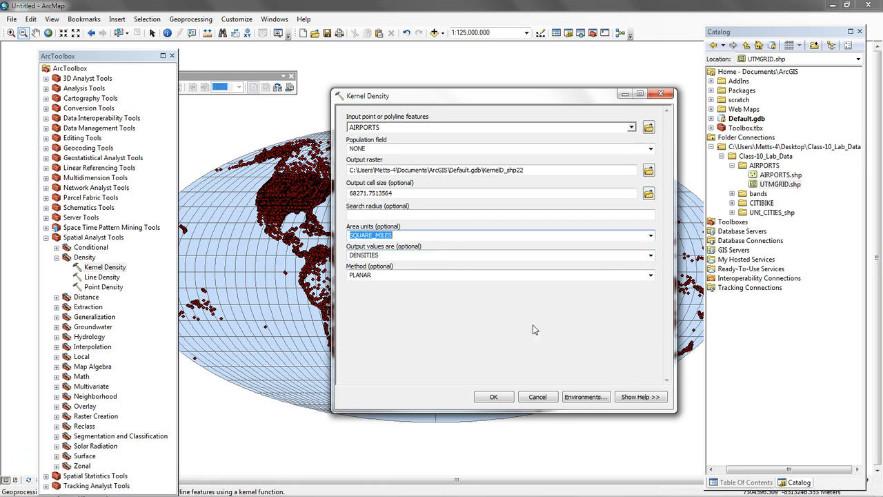
left_click(493, 398)
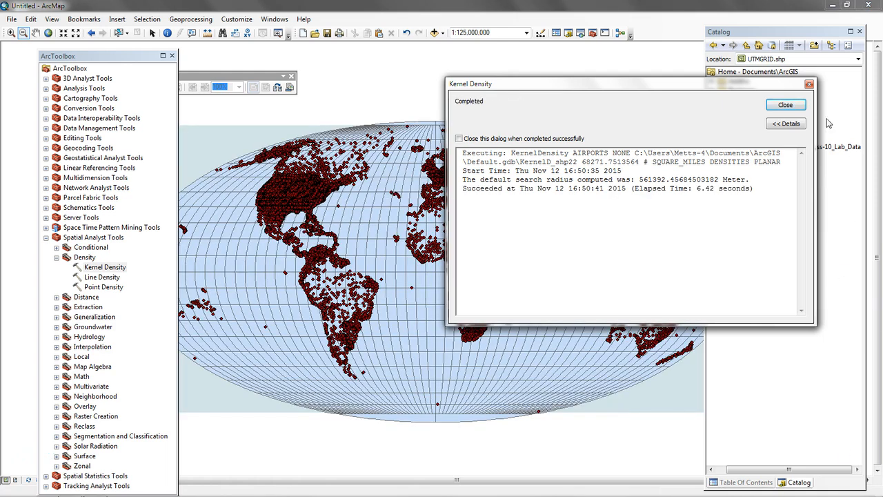
left_click(785, 105)
Step: Bring up the layer list and hide the AIRPORTS and UTMGRID layers, leaving the kernel density raster displayed
left_click_drag(732, 32, 787, 247)
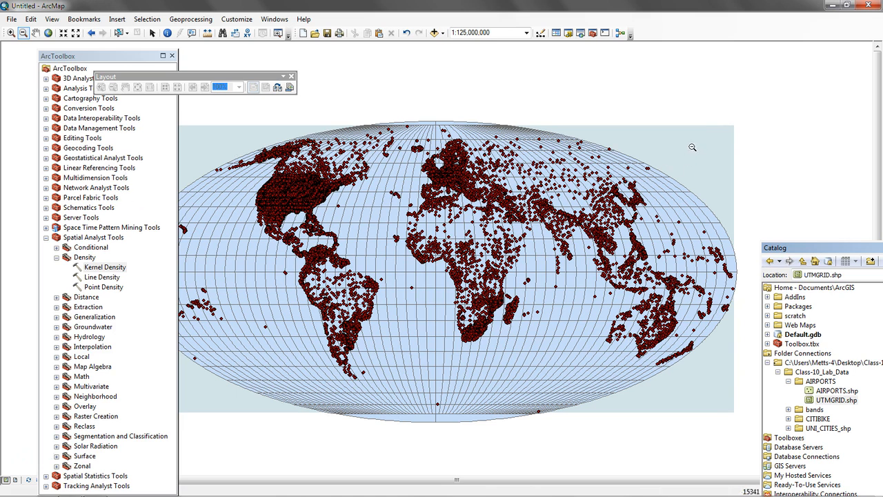
left_click(556, 33)
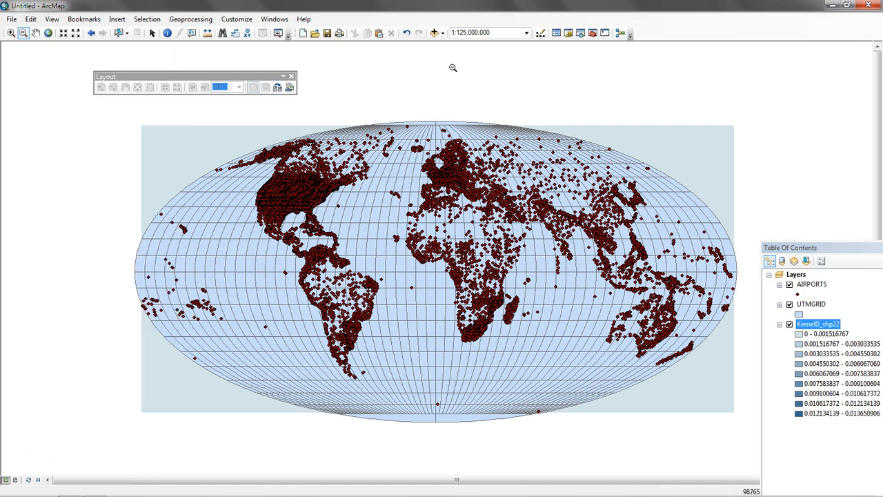
left_click(556, 33)
left_click_drag(828, 252, 124, 97)
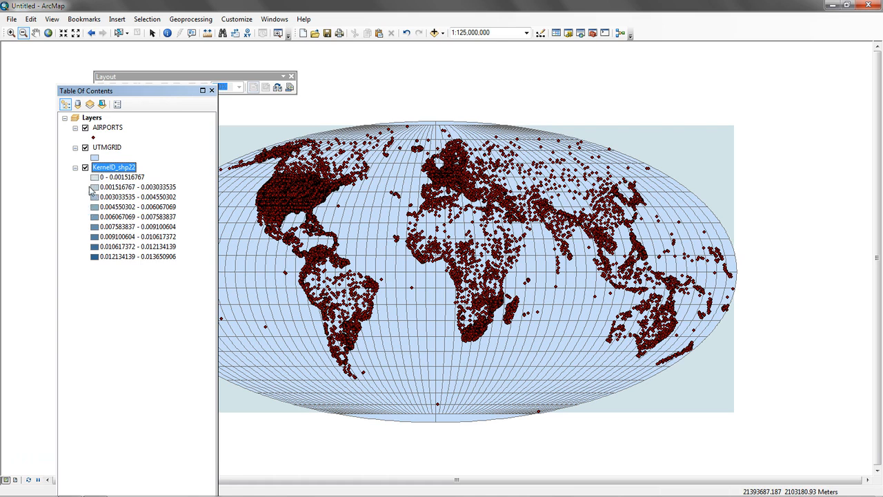
left_click(84, 128)
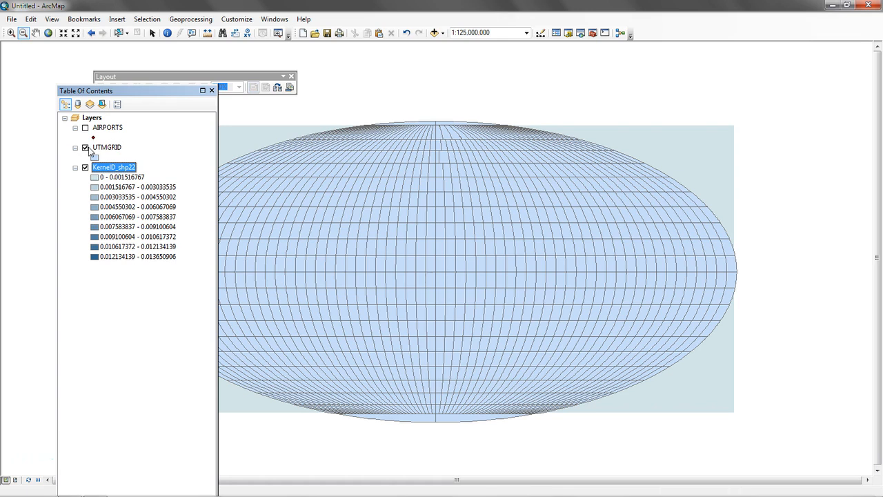
left_click(85, 148)
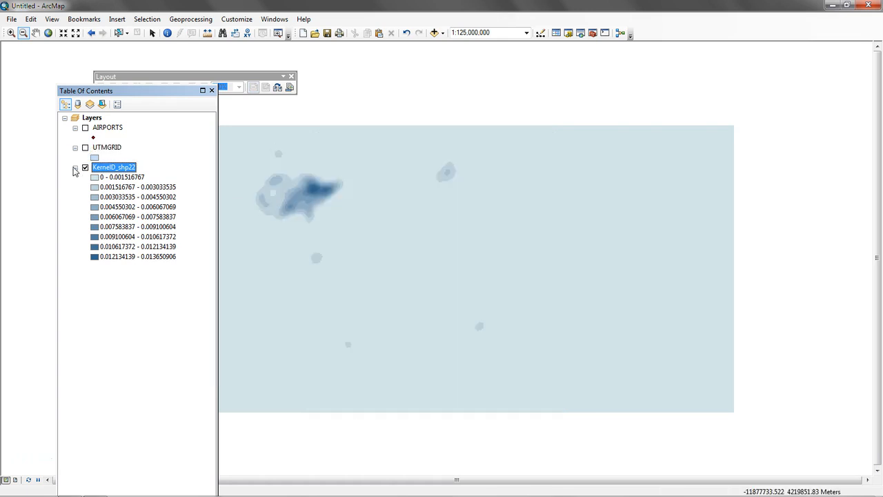
Step: Move the UTMGRID layer below KernelD_shp22 and set its fill to no color
left_click_drag(99, 154, 100, 261)
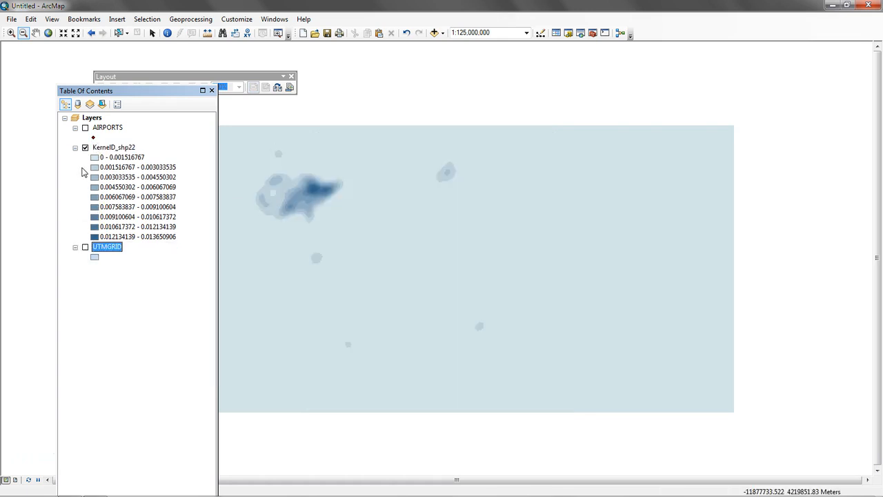
left_click(95, 258)
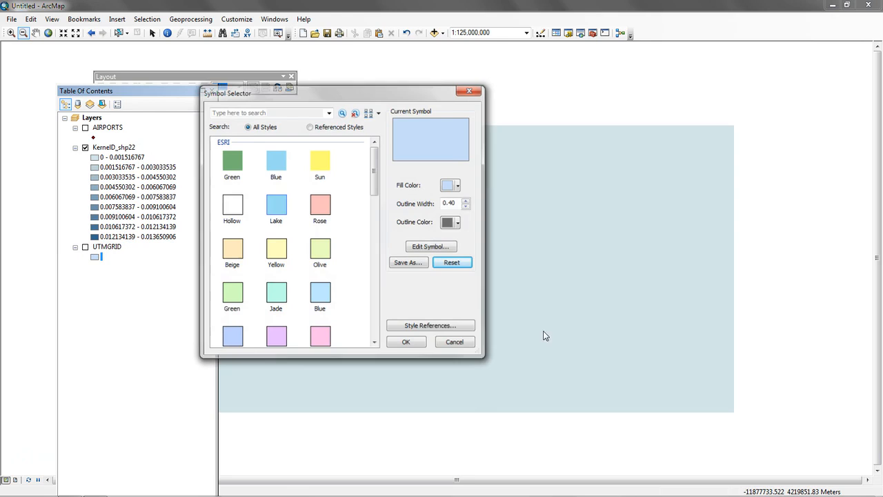
left_click(452, 185)
left_click(482, 202)
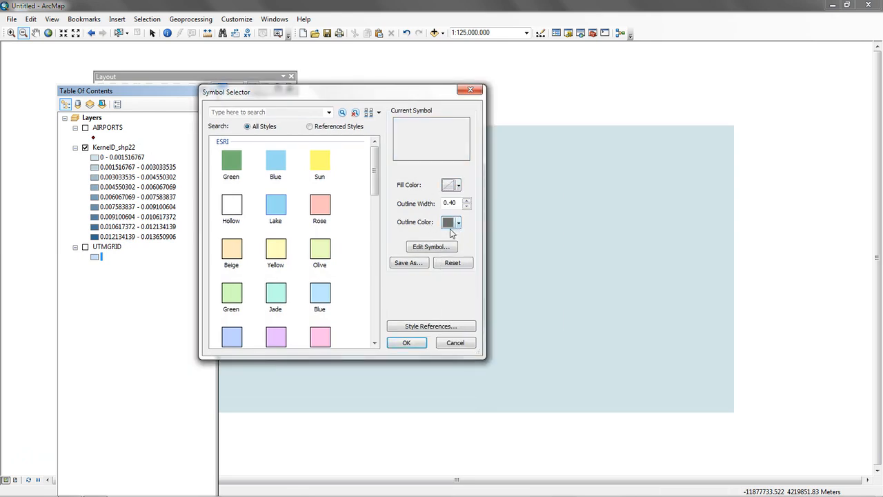
left_click(406, 342)
left_click(85, 246)
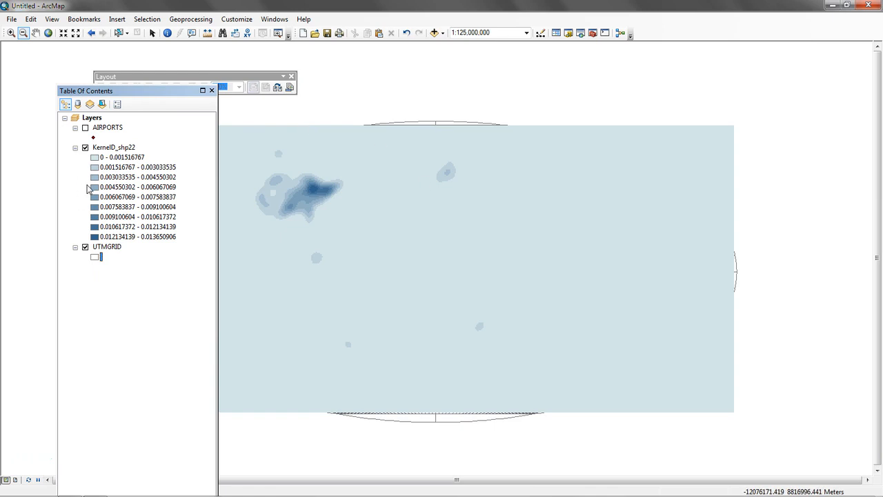
left_click(94, 158)
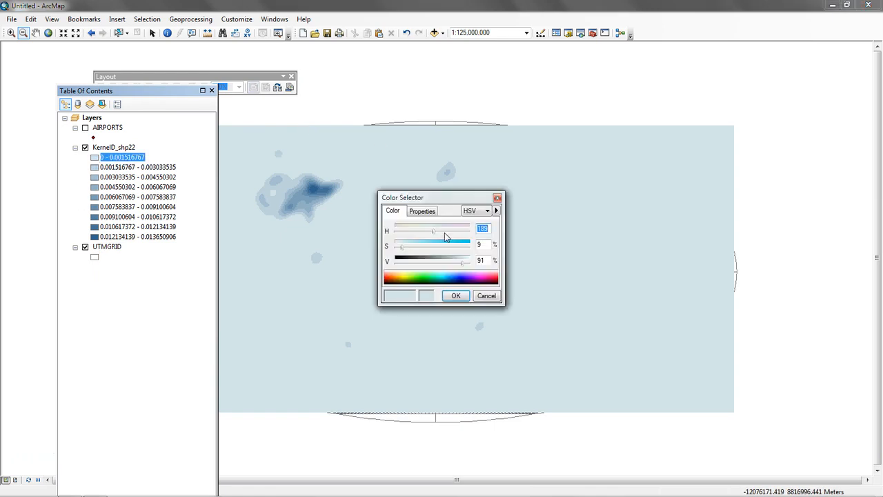
left_click(486, 295)
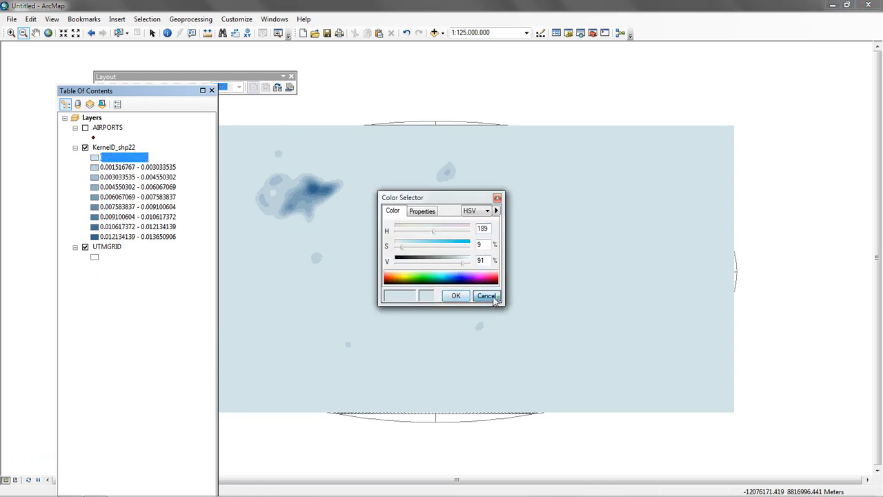
left_click(85, 247)
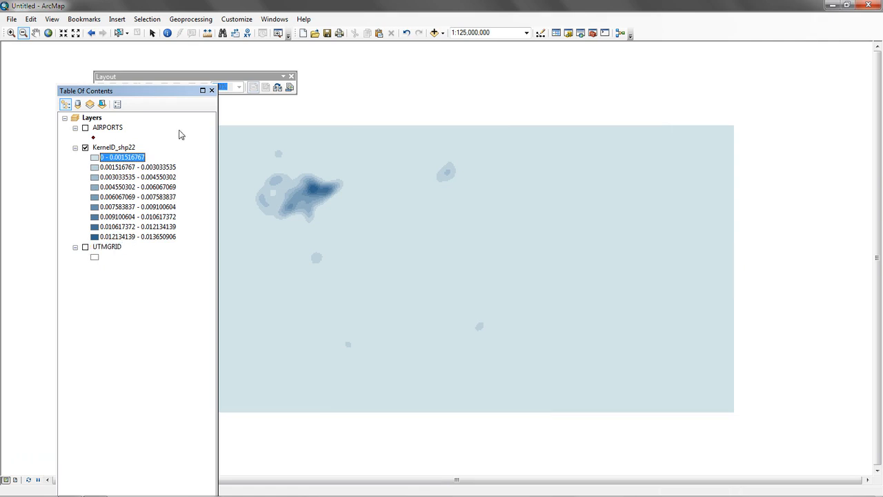
Step: Move the layer list off the density raster and briefly show the AIRPORTS points for comparison
left_click_drag(114, 89, 791, 73)
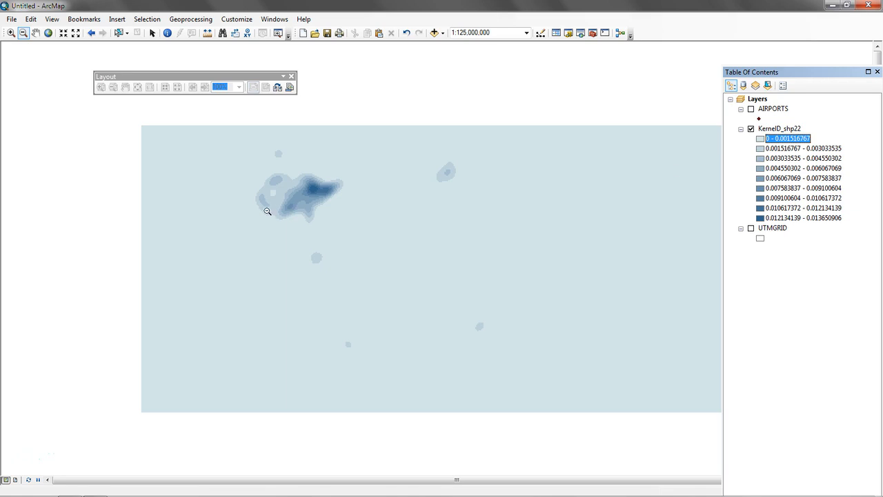
left_click(751, 109)
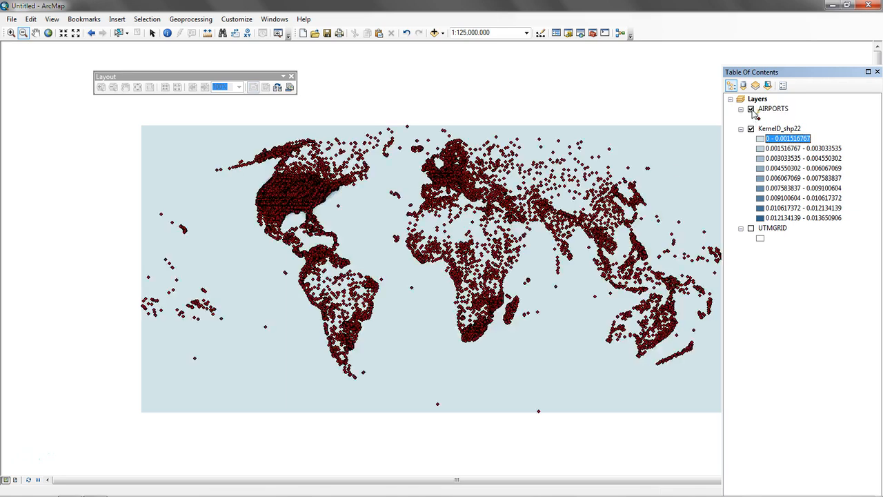
left_click(751, 109)
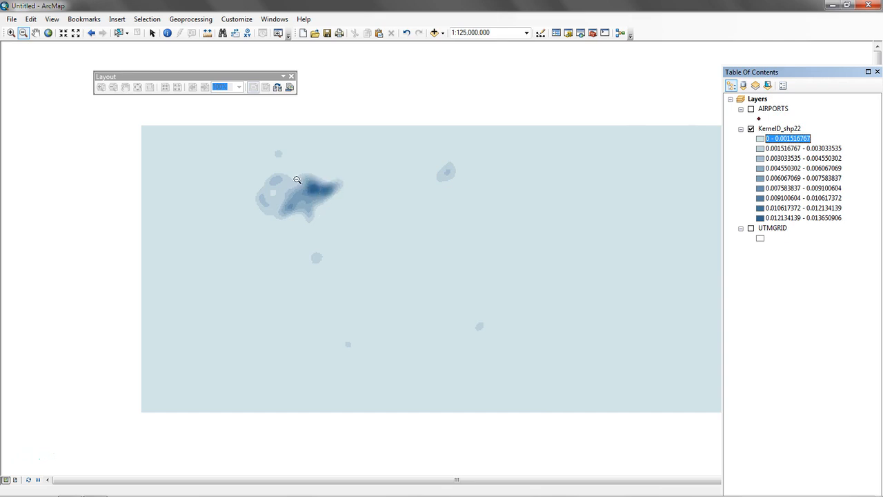
Step: Examine the darkest part of the North American density hotspot up close with the AIRPORTS points shown over it
left_click(12, 33)
left_click_drag(294, 163, 362, 211)
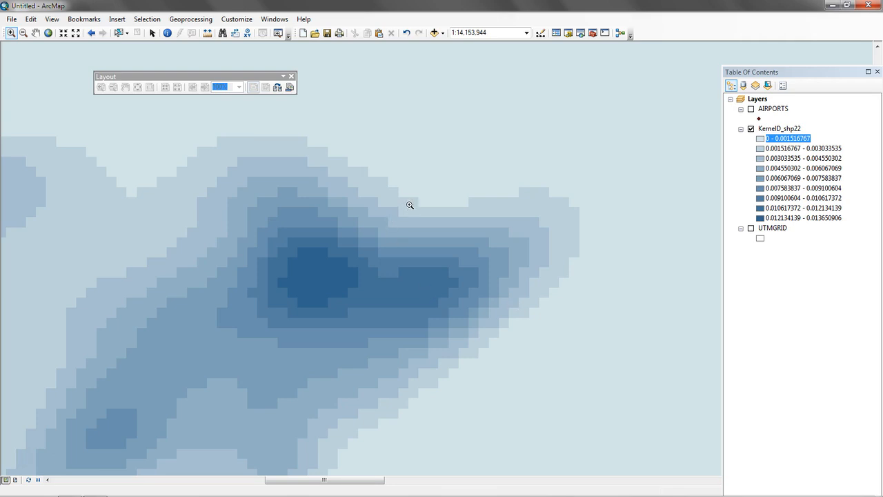
left_click(750, 109)
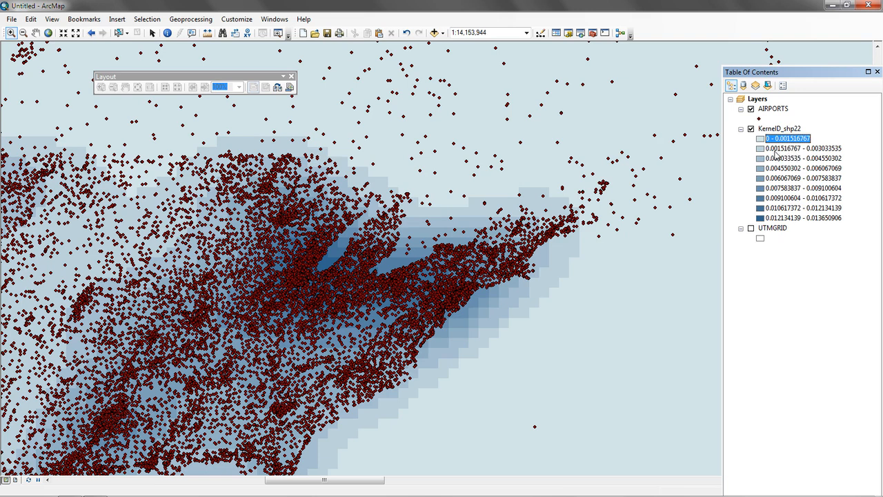
left_click_drag(324, 261, 354, 283)
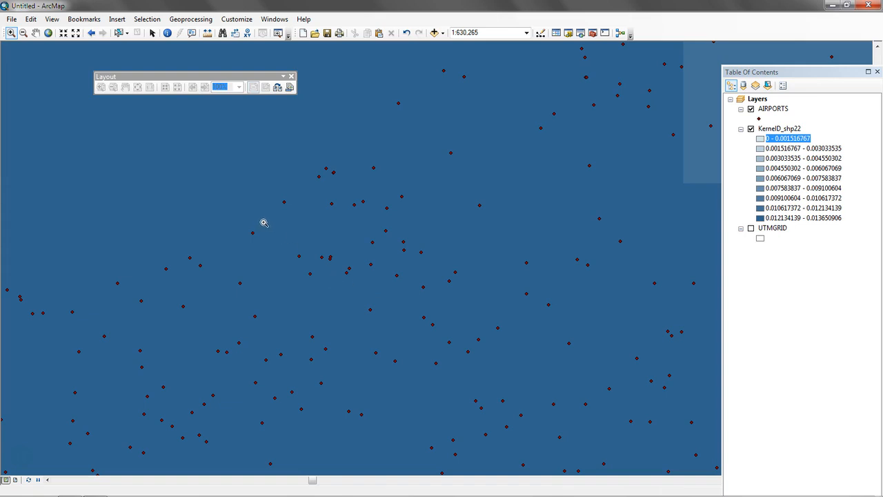
Step: Measure a straight-line distance from the small group of airports within the darkest density zone, using miles
left_click(207, 32)
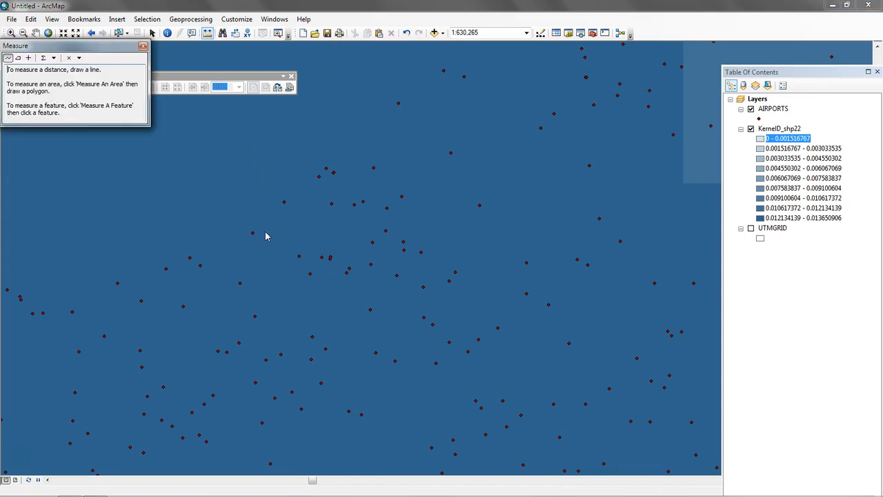
left_click(327, 180)
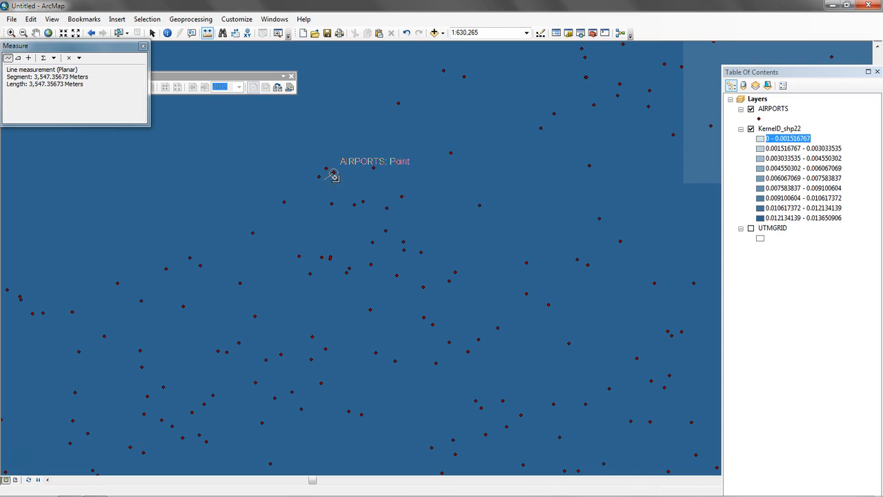
left_click(53, 57)
mouse_move(79, 72)
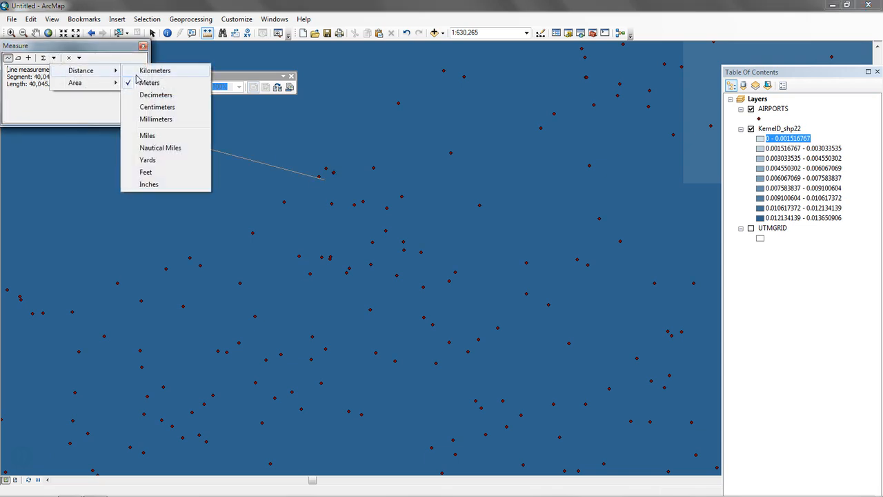
left_click(160, 134)
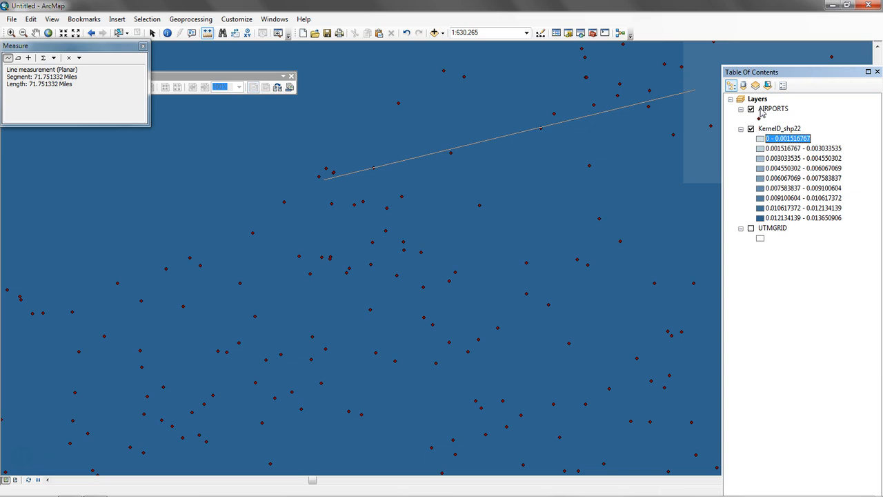
Step: Show the full extent of KernelD_shp22 with AIRPORTS hidden, and put away the layer list and measuring window
right_click(779, 129)
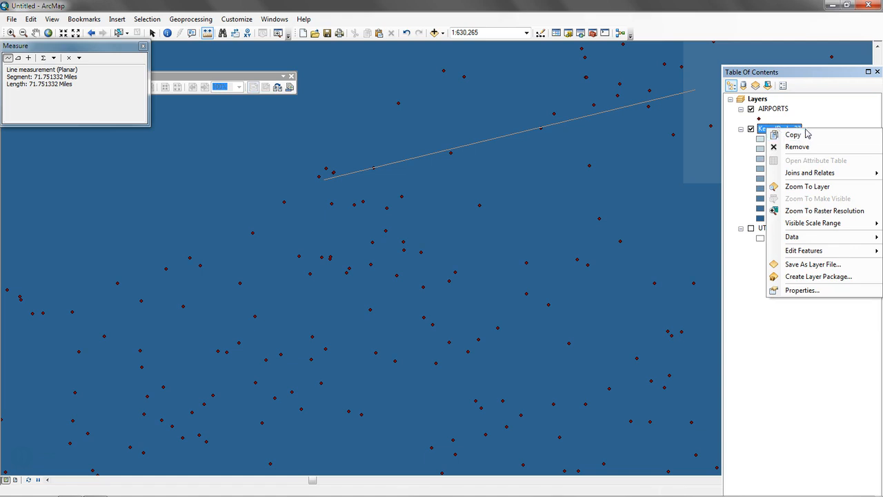
left_click(808, 187)
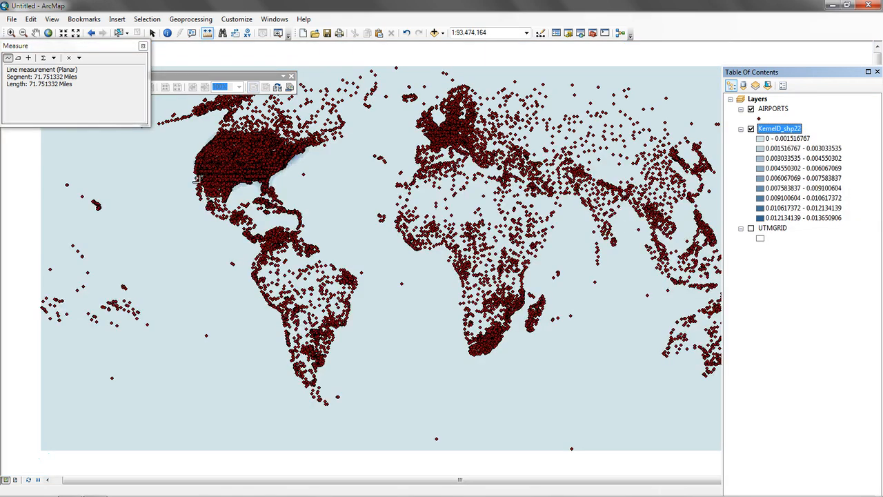
left_click(751, 109)
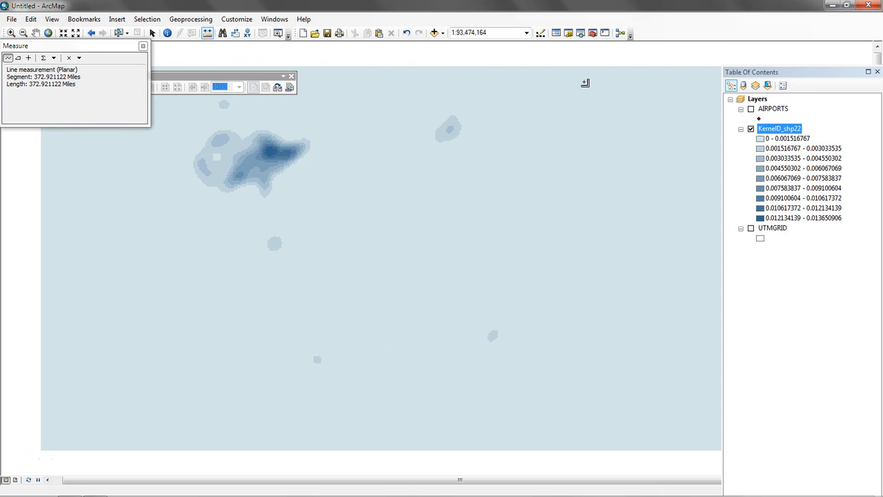
left_click_drag(783, 72, 126, 166)
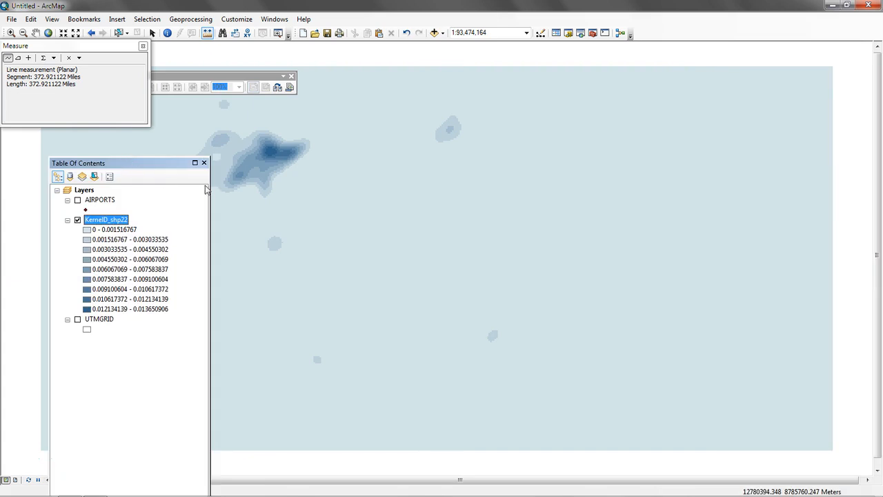
left_click(204, 164)
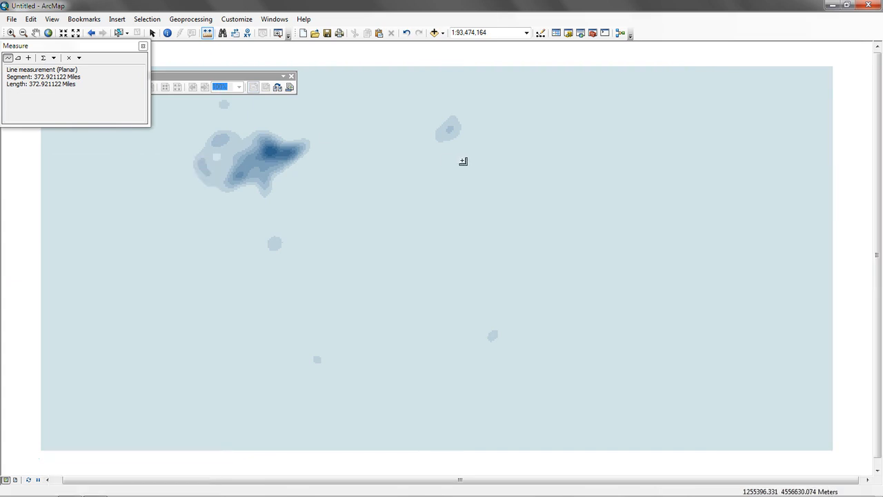
left_click(143, 47)
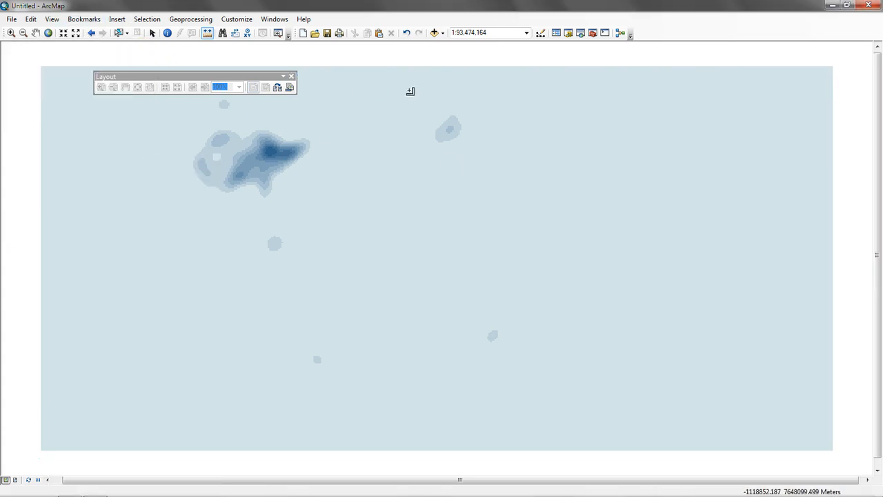
Step: Remove the KernelD_shp22 layer from the map
left_click(557, 33)
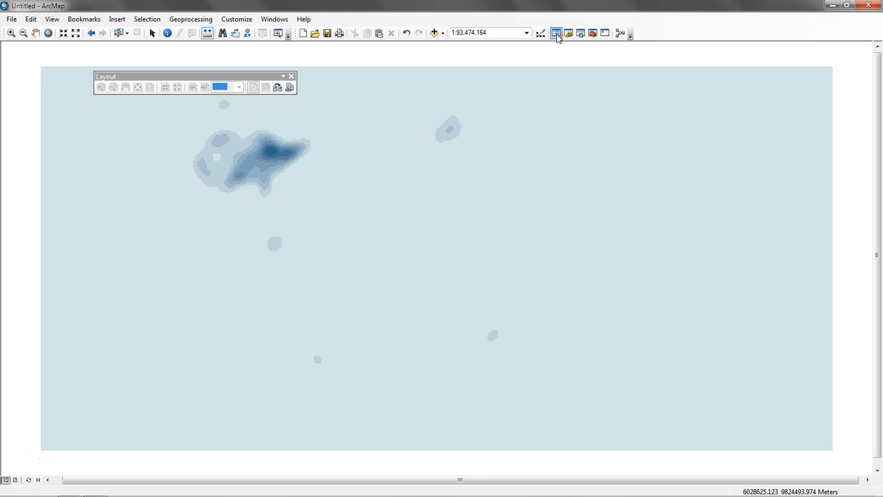
right_click(114, 220)
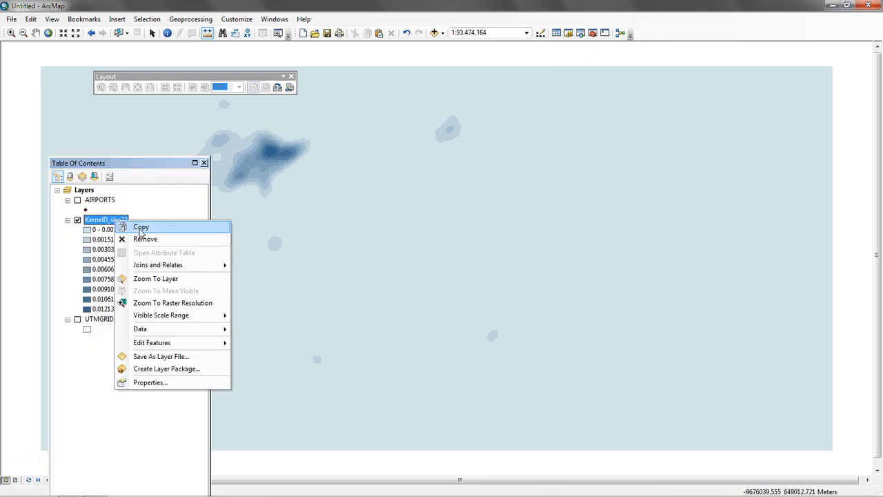
left_click(145, 239)
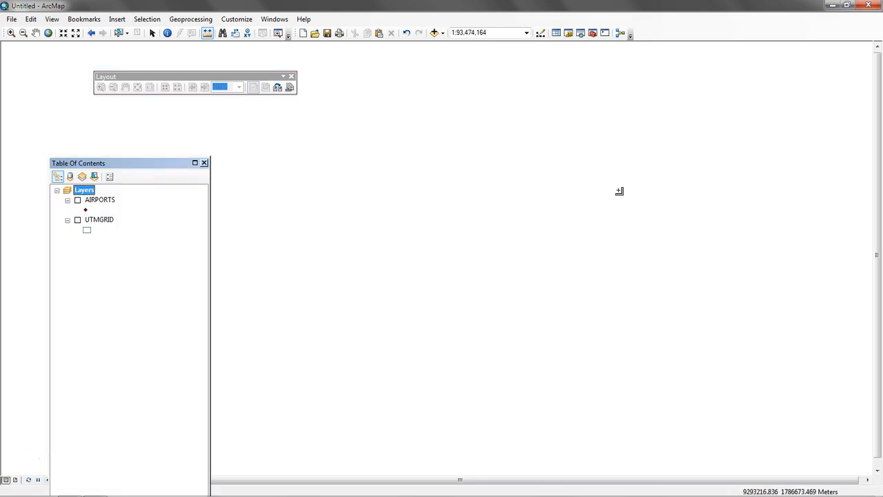
Step: Start a new blank map without saving the changes to the current one
left_click(567, 33)
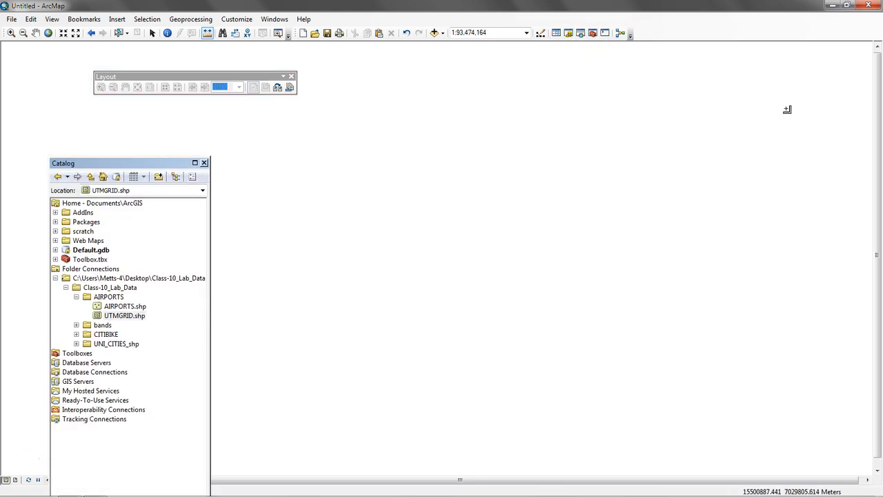
left_click(205, 163)
left_click(11, 19)
left_click(31, 33)
left_click(588, 375)
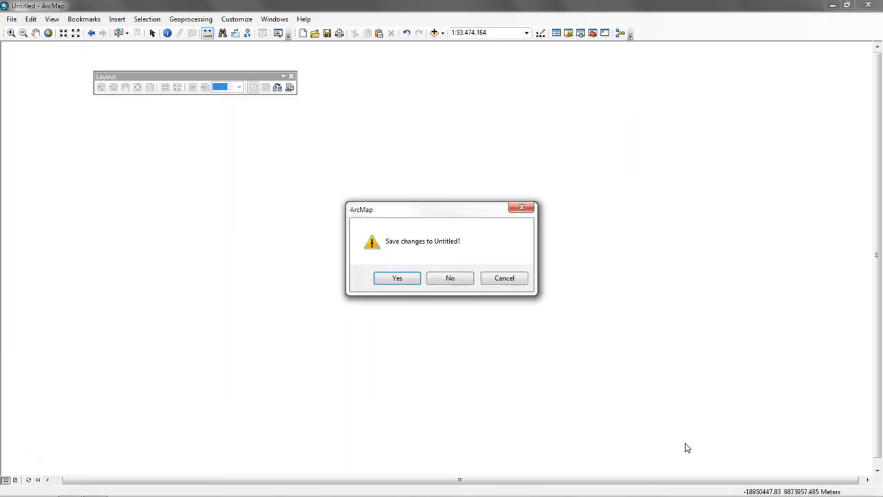
left_click(449, 279)
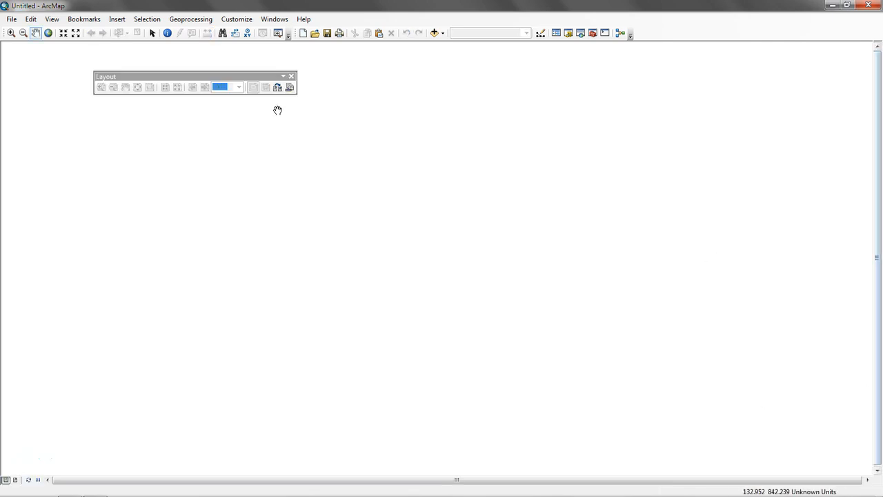
Step: Add C_Bike_Locations.shp from the CITIBIKE folder to the map and close the catalog
left_click(570, 34)
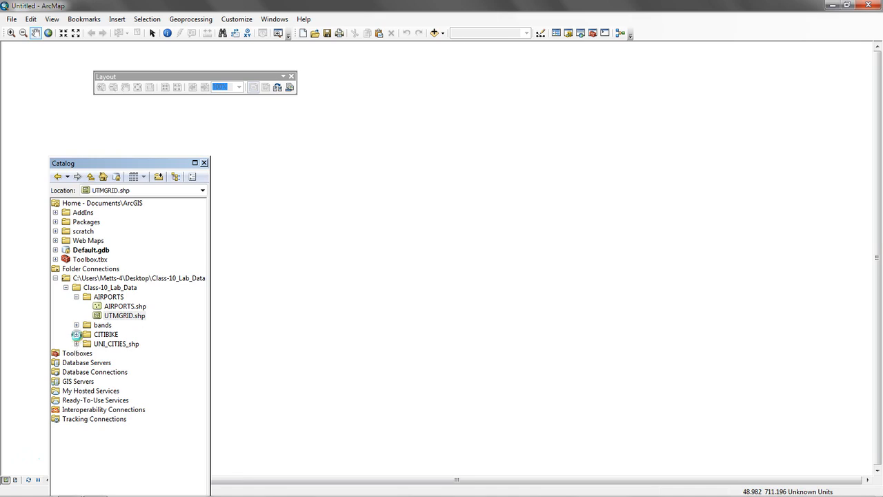
left_click(76, 334)
mouse_move(107, 344)
left_mouse_down()
mouse_move(186, 343)
mouse_move(397, 269)
left_mouse_up()
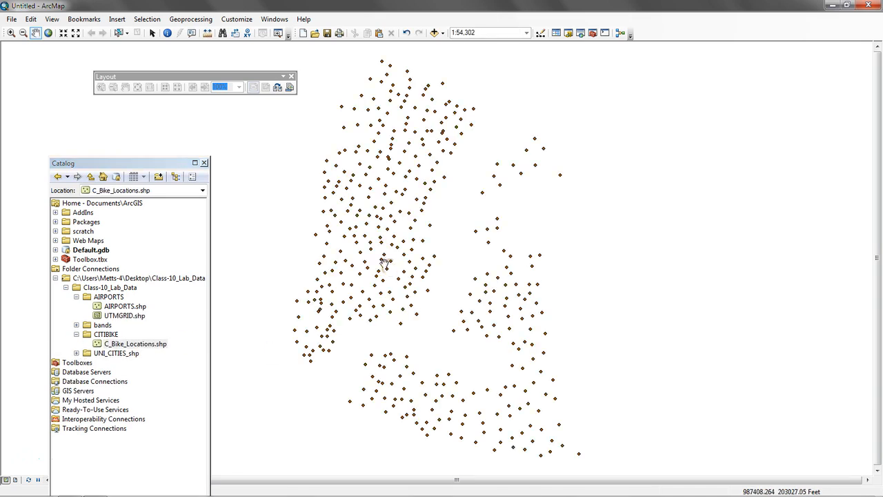
left_click(204, 162)
left_click_drag(395, 158, 478, 147)
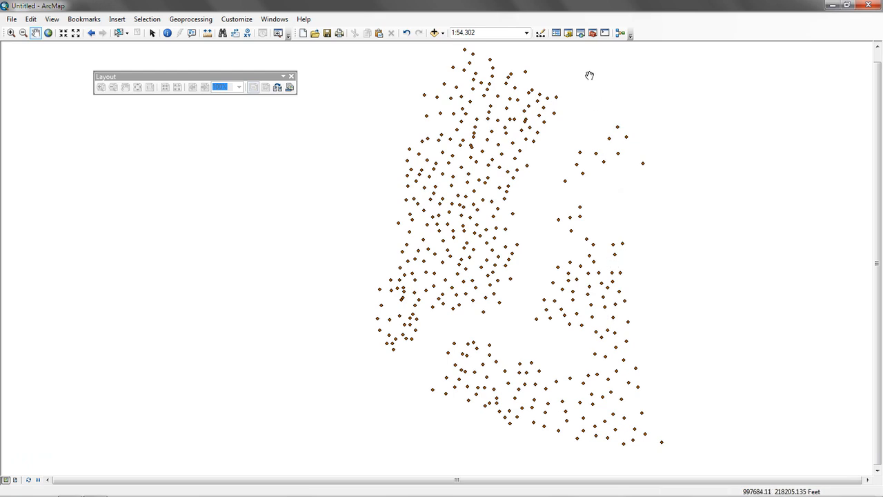
Step: Bring up the layer list and start the Kernel Density tool with C_Bike_Locations as the input features
left_click(556, 33)
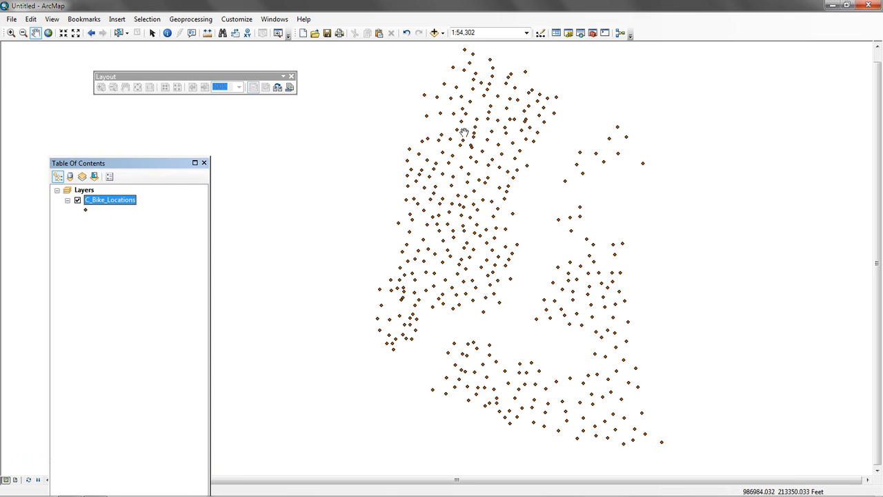
left_click(592, 34)
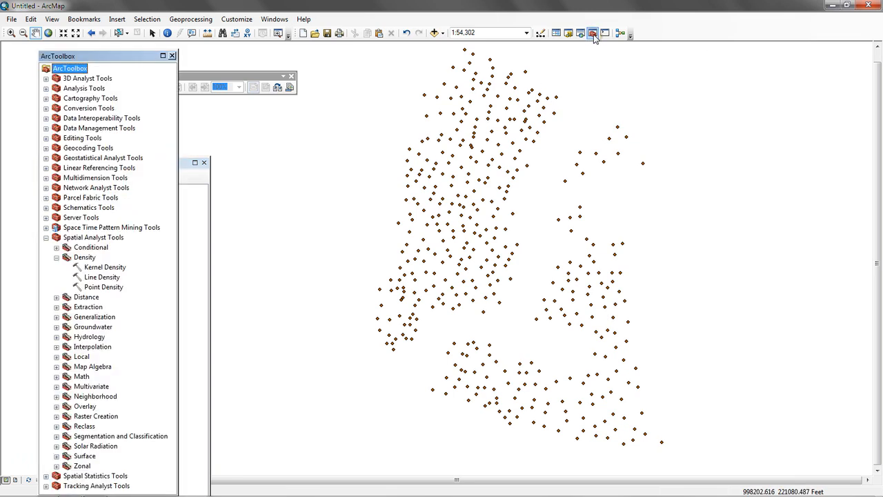
left_click_drag(130, 56, 866, 262)
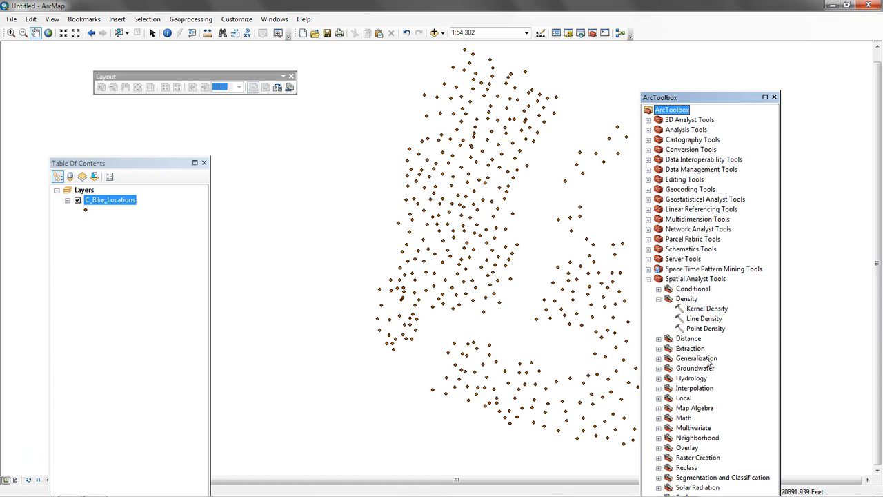
double_click(706, 309)
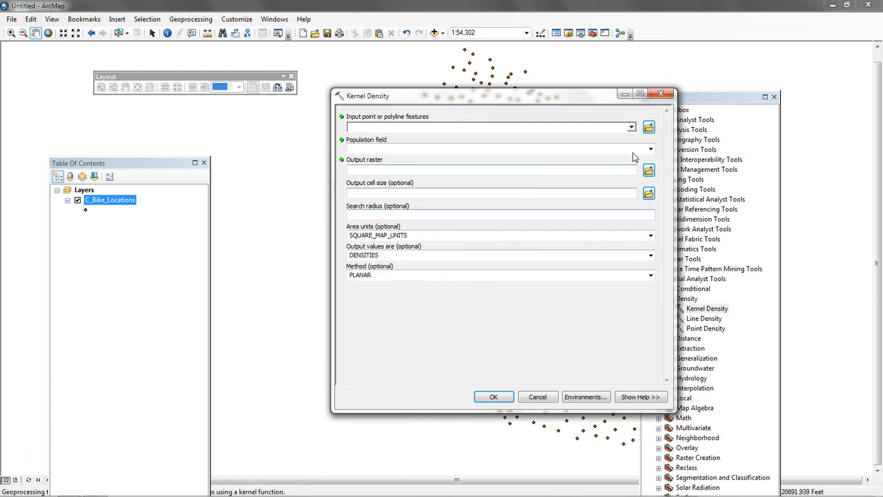
left_click(632, 128)
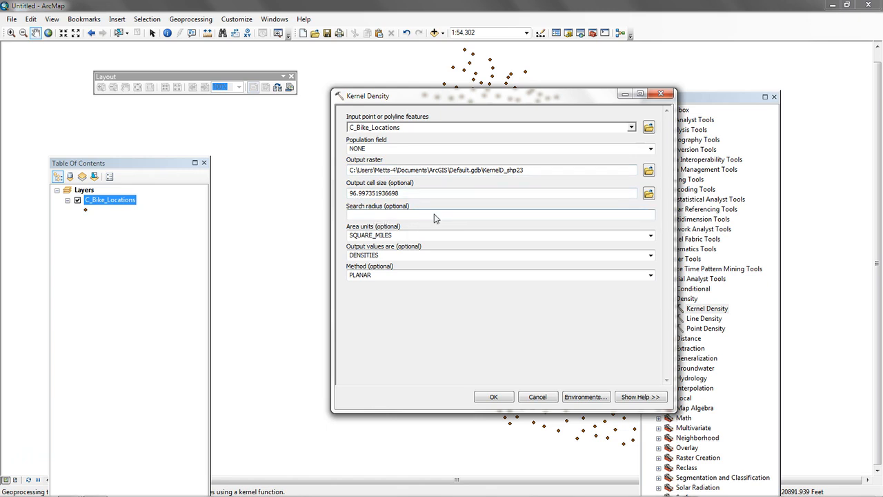
Step: Choose SQUARE_MILES as the Kernel Density area units and run the tool
left_click(651, 236)
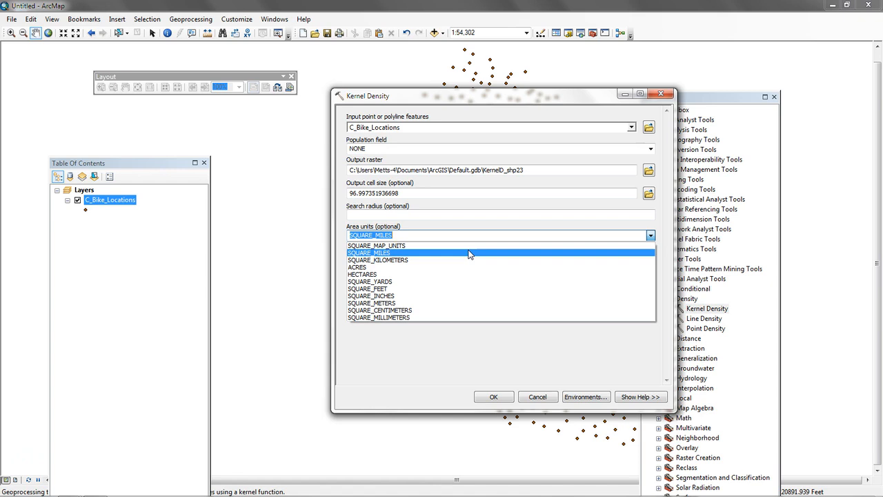
left_click(381, 254)
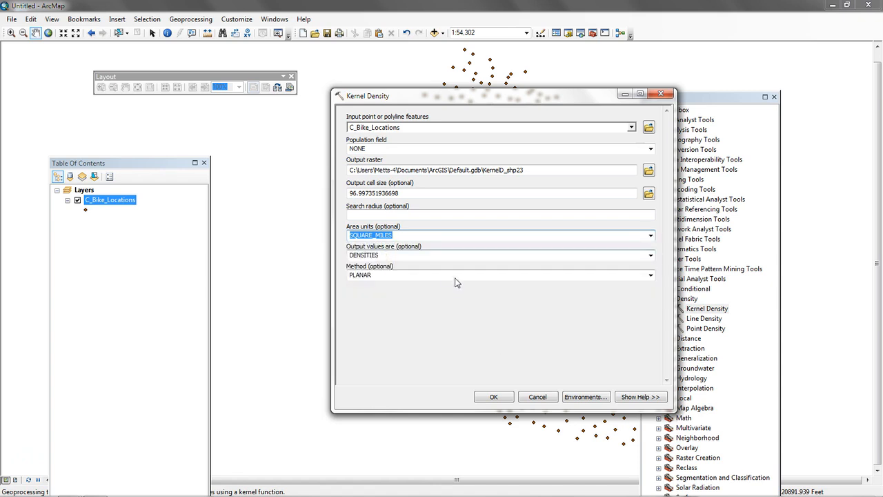
left_click(650, 236)
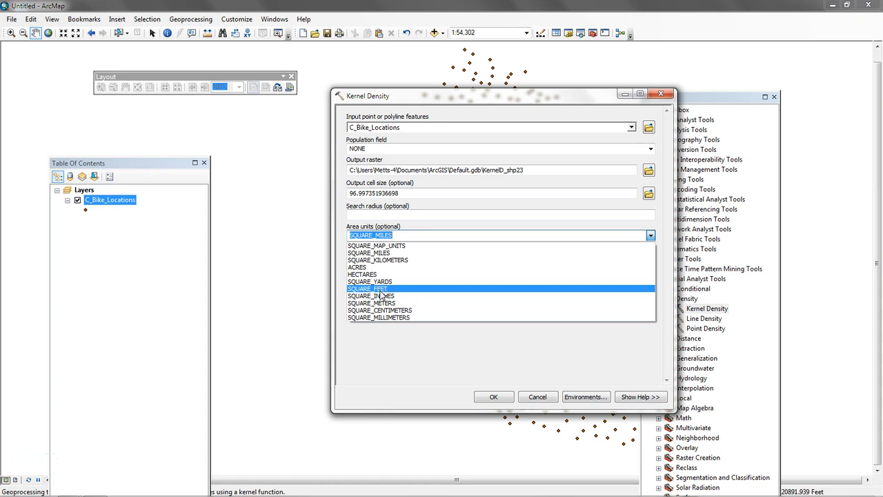
left_click(365, 253)
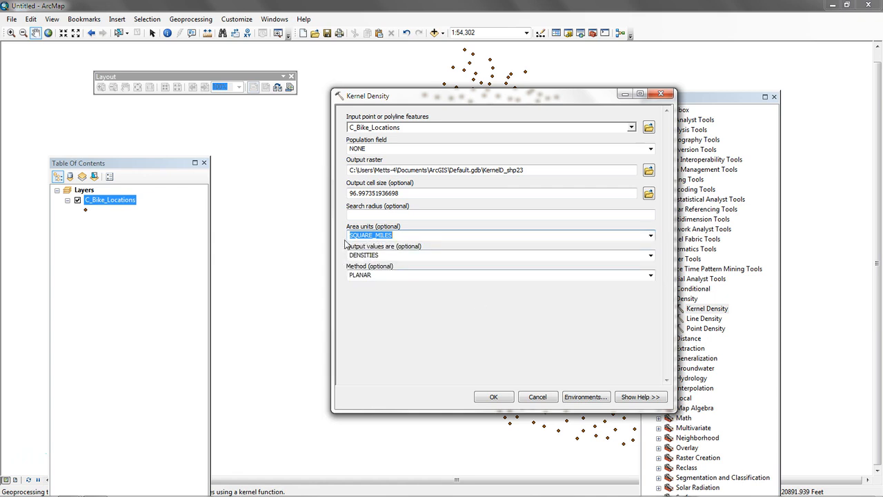
left_click(494, 397)
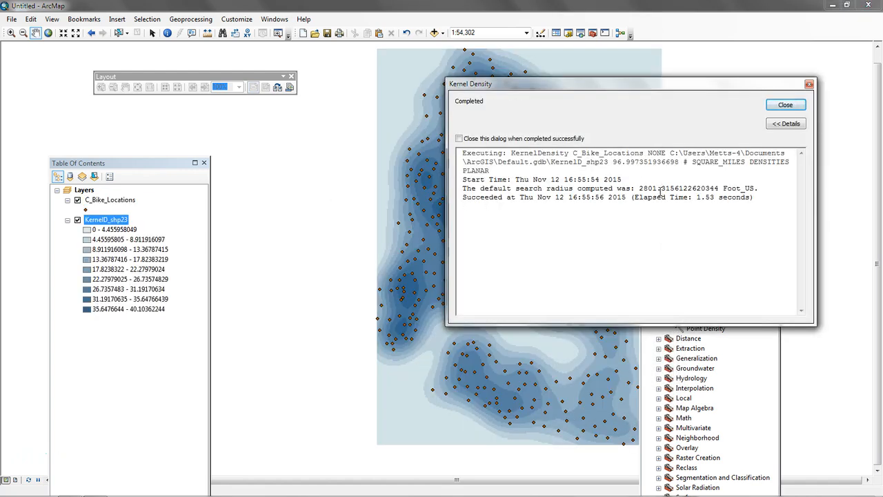
Step: Close the Kernel Density completion report and move ArcToolbox clear of the density map
left_click_drag(705, 92, 228, 393)
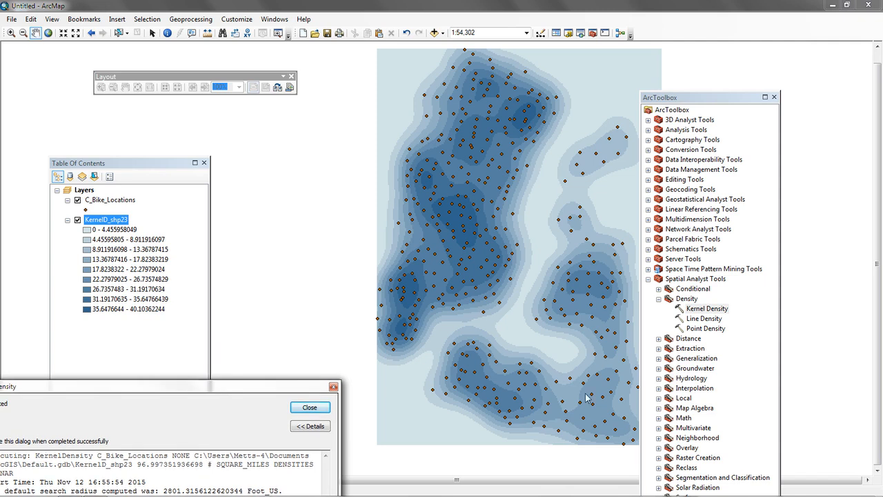
left_click(755, 97)
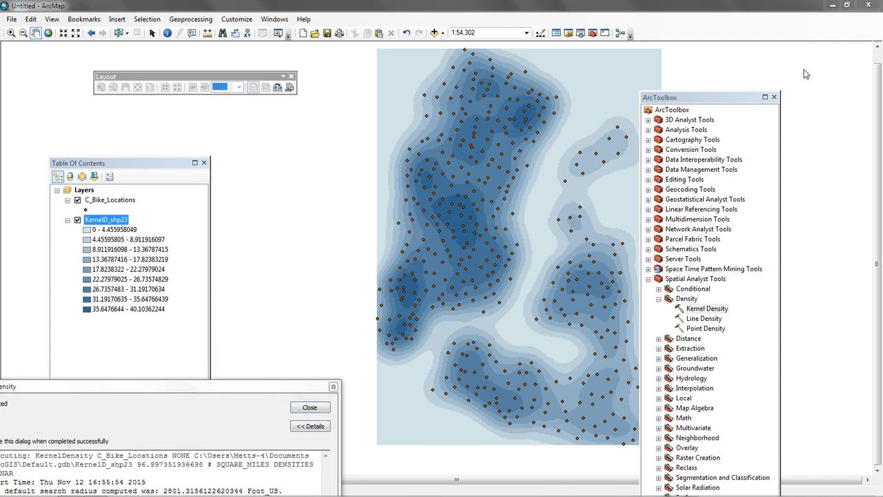
left_click(310, 407)
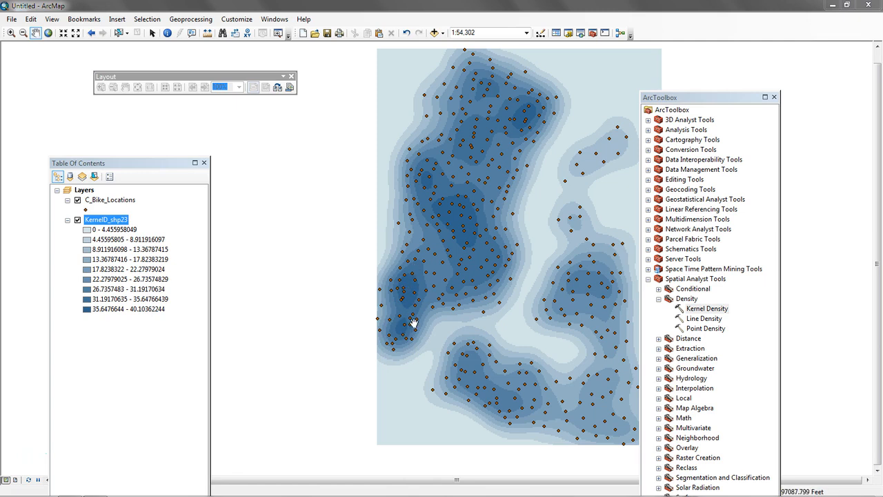
left_click_drag(716, 102, 763, 73)
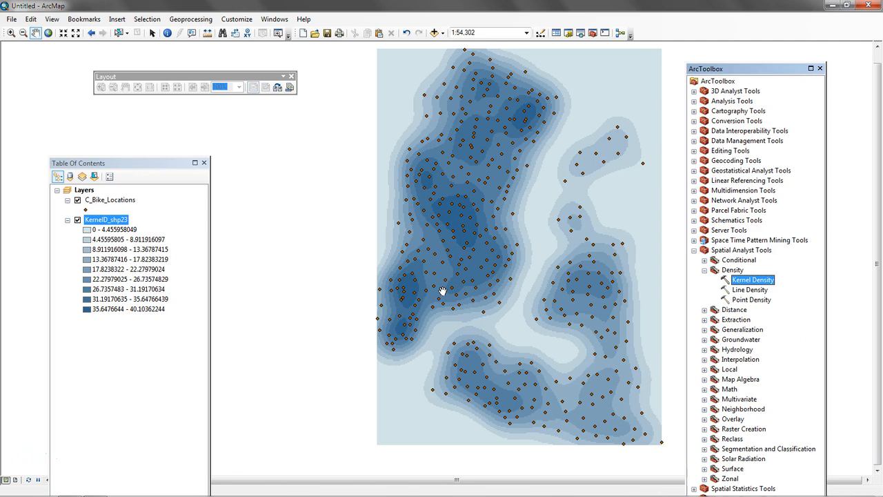
Step: Remove the KernelD_shp23 density raster from the map
right_click(115, 222)
left_click(96, 351)
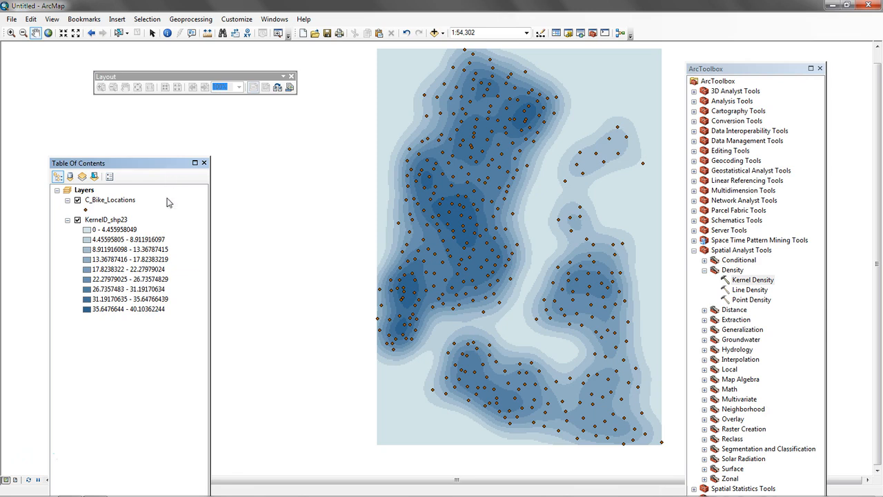
right_click(107, 221)
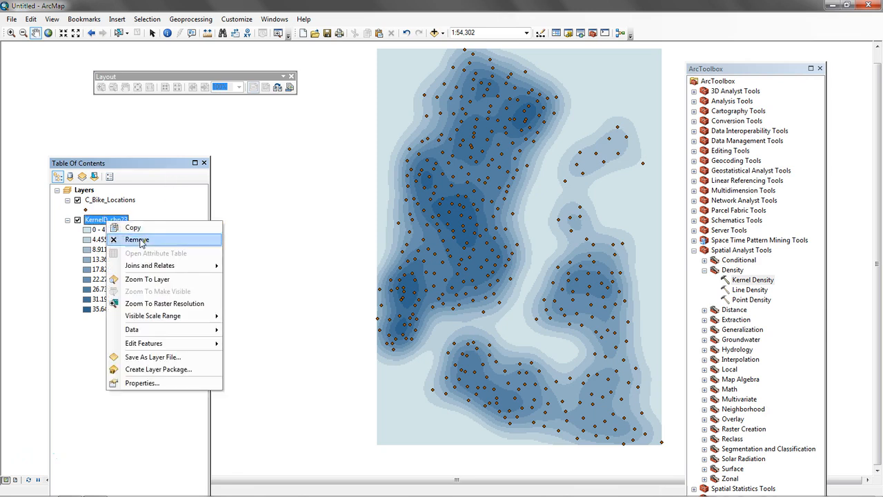
left_click(138, 240)
Step: Run Kernel Density on C_Bike_Locations with numbikes as the population field and close the completion report
left_click(762, 282)
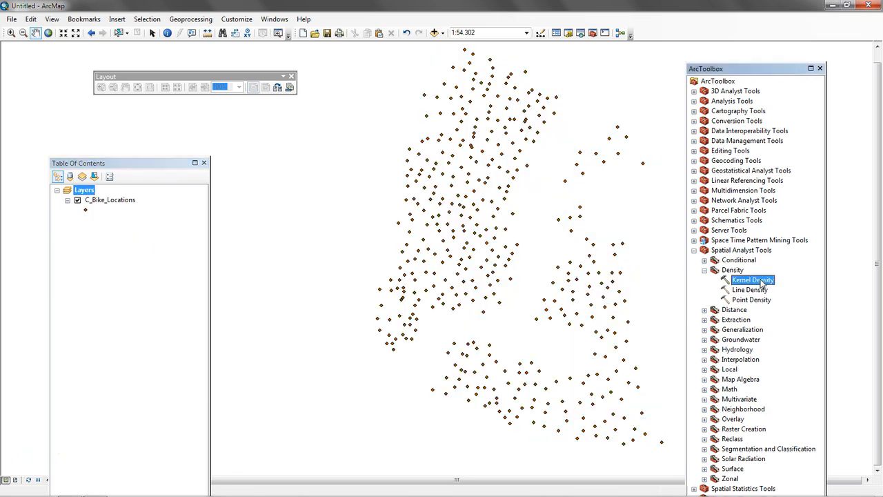
double_click(762, 281)
left_click(631, 127)
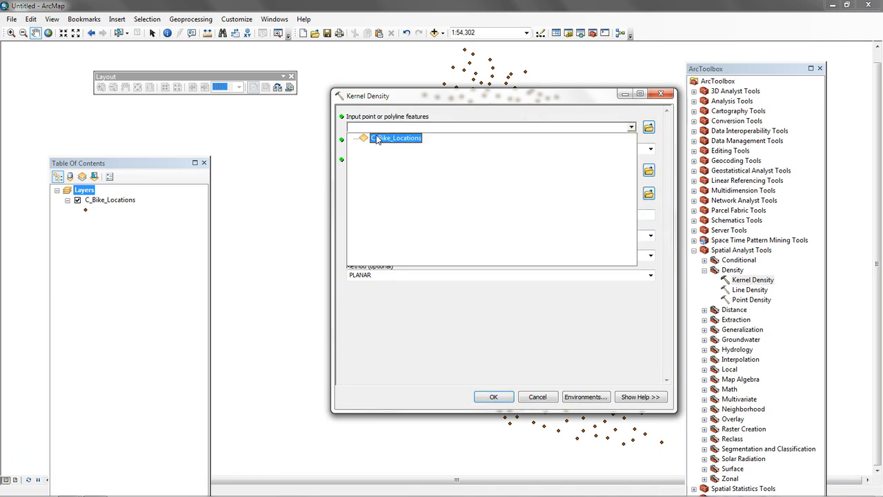
left_click(377, 138)
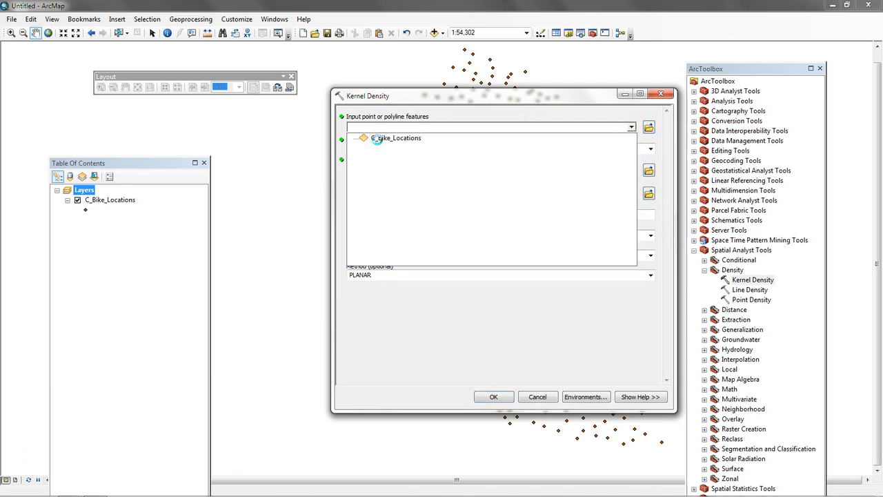
left_click(651, 150)
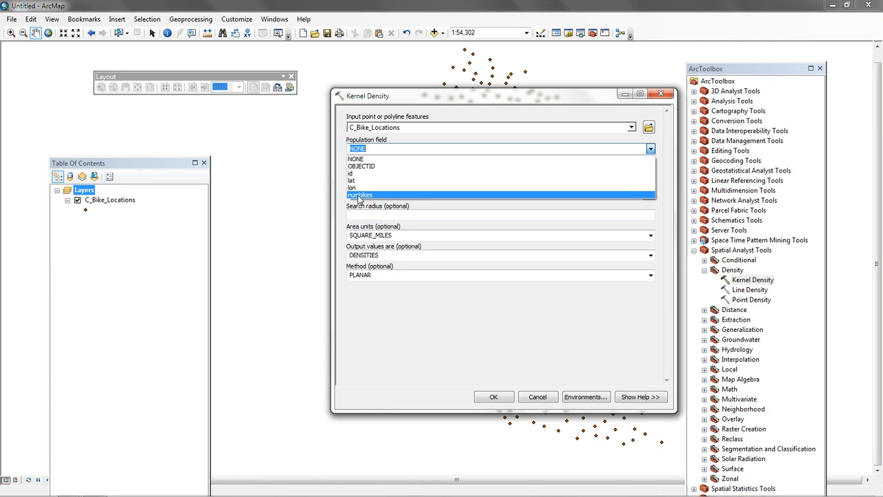
left_click(359, 195)
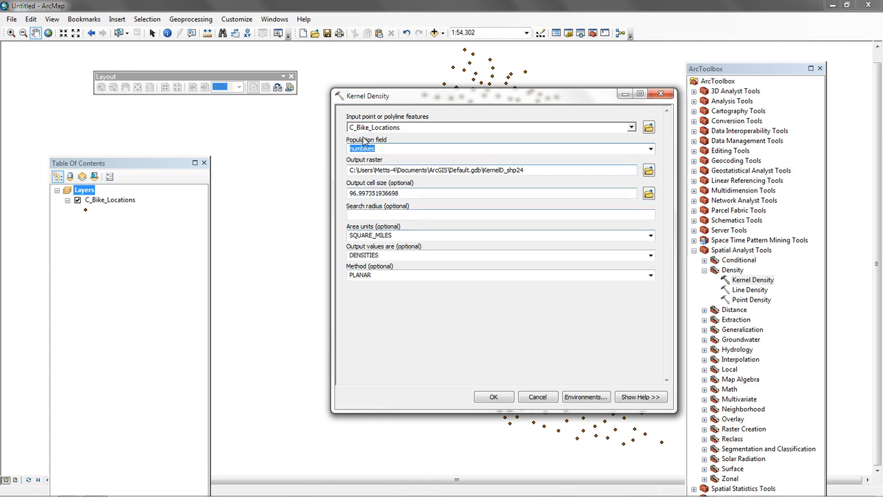
left_click(492, 397)
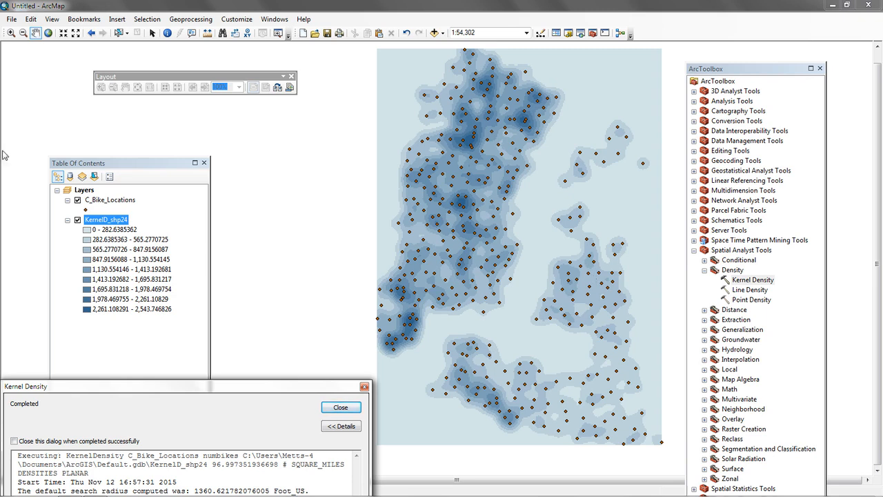
left_click(76, 221)
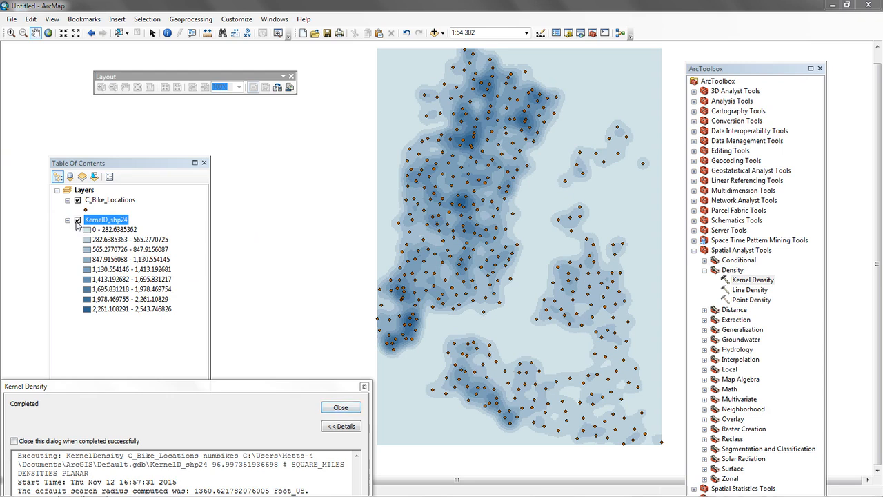
left_click(334, 408)
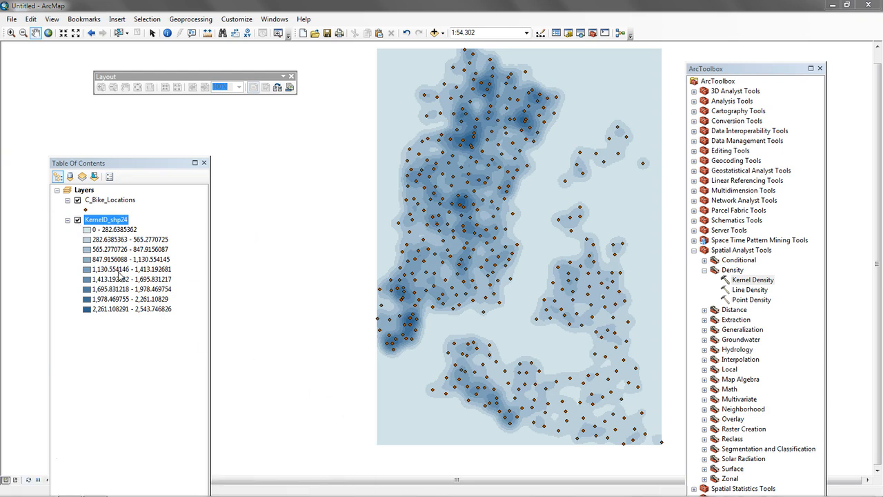
Step: Run Kernel Density on C_Bike_Locations without a population field, using a search radius of 1600, and close the completion report
left_click(748, 283)
double_click(749, 281)
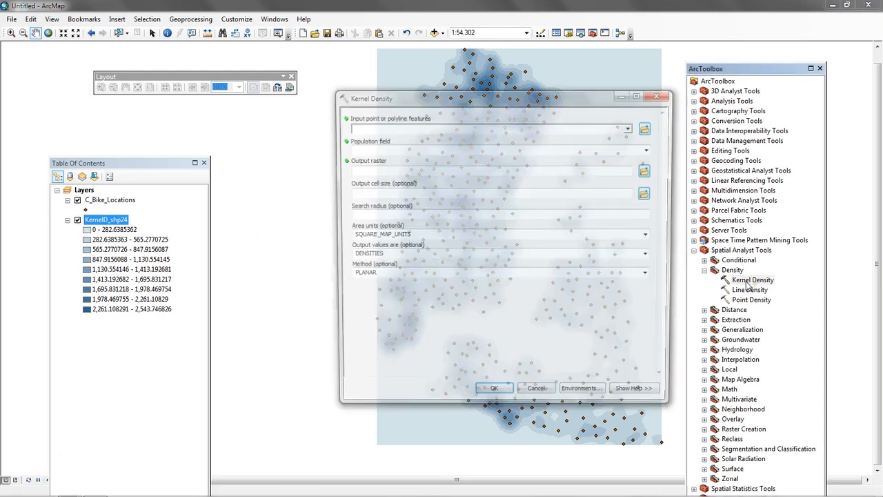
left_click(632, 129)
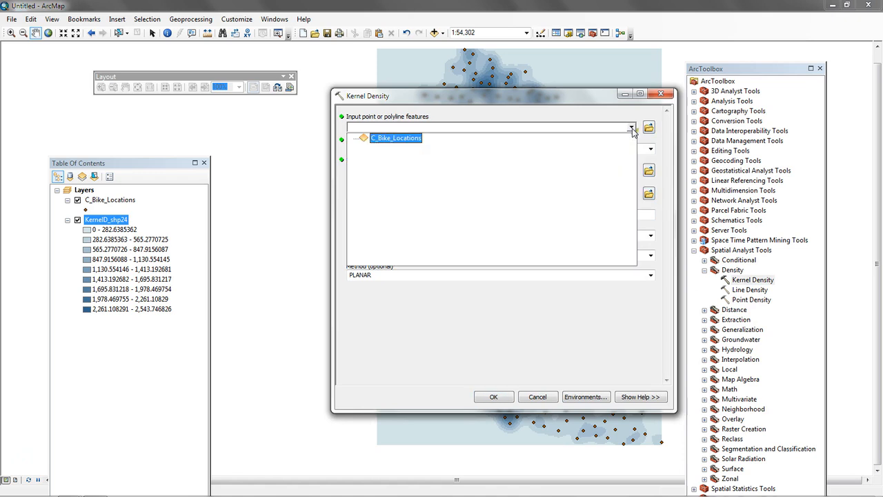
left_click(390, 139)
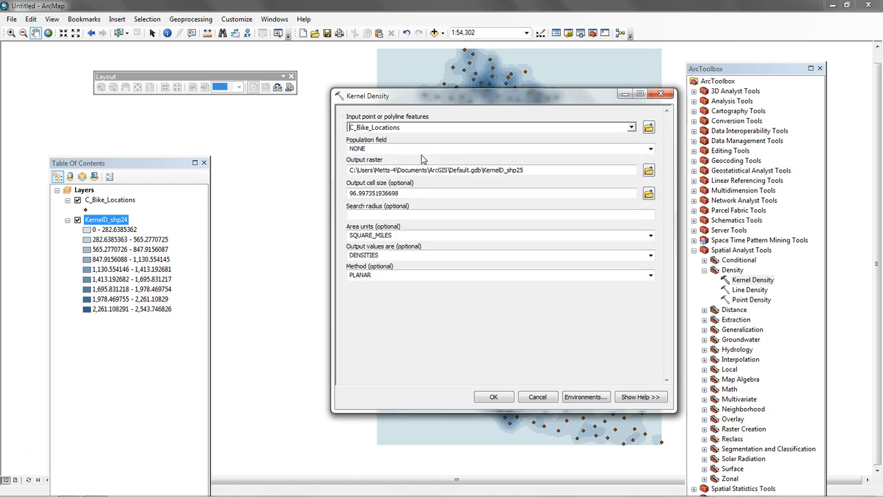
left_click(405, 215)
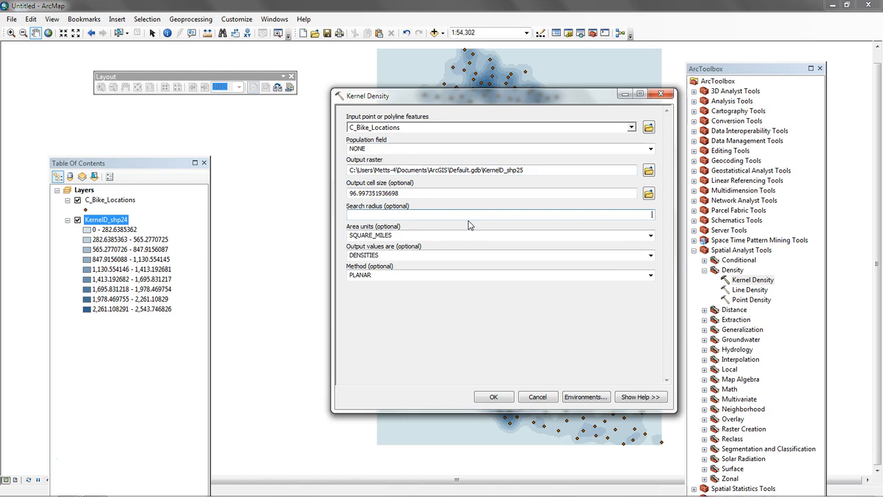
left_click(778, 84)
left_click_drag(779, 84, 316, 377)
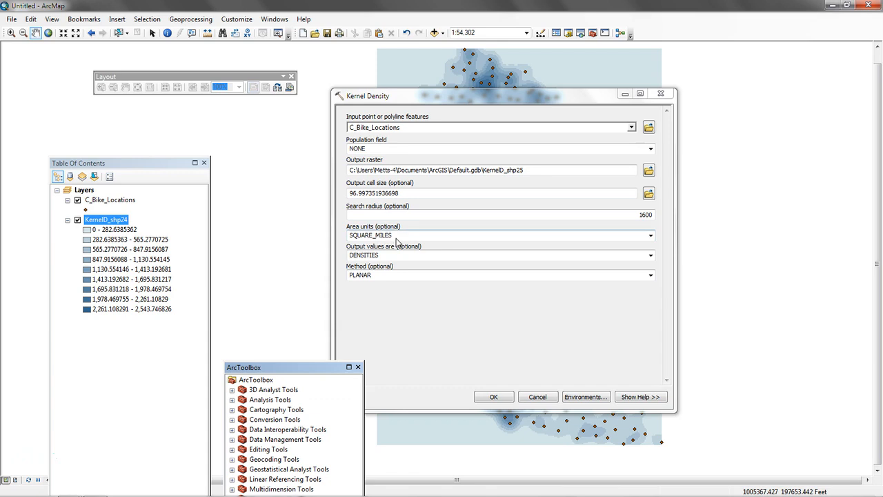
left_click(502, 400)
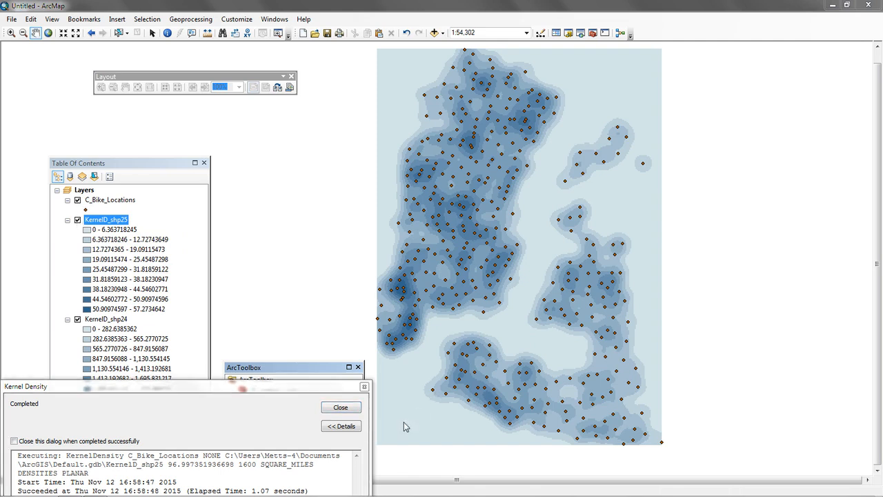
left_click(337, 407)
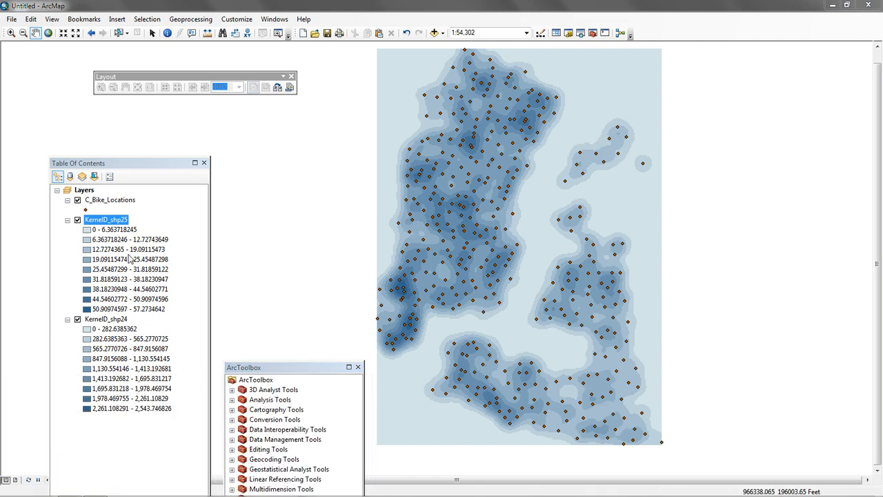
Step: Hide the bike location points and toggle KernelD_shp25 on and off to compare it with KernelD_shp24
left_click(77, 200)
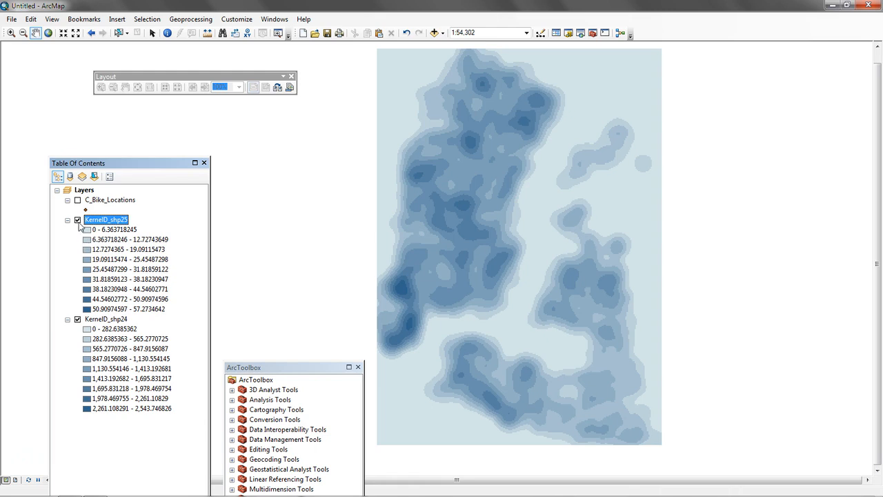
left_click(77, 220)
left_click(77, 220)
left_click(77, 220)
left_click(77, 220)
left_click(78, 220)
left_click(77, 221)
left_click(77, 220)
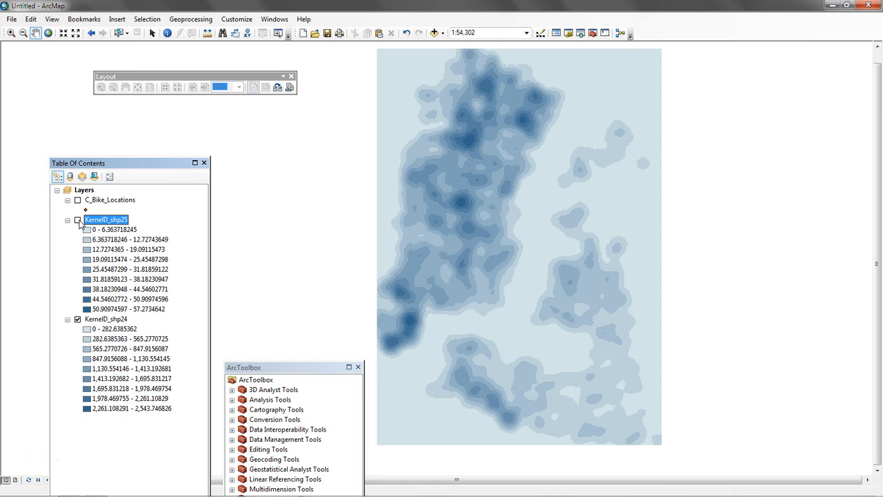
left_click(78, 220)
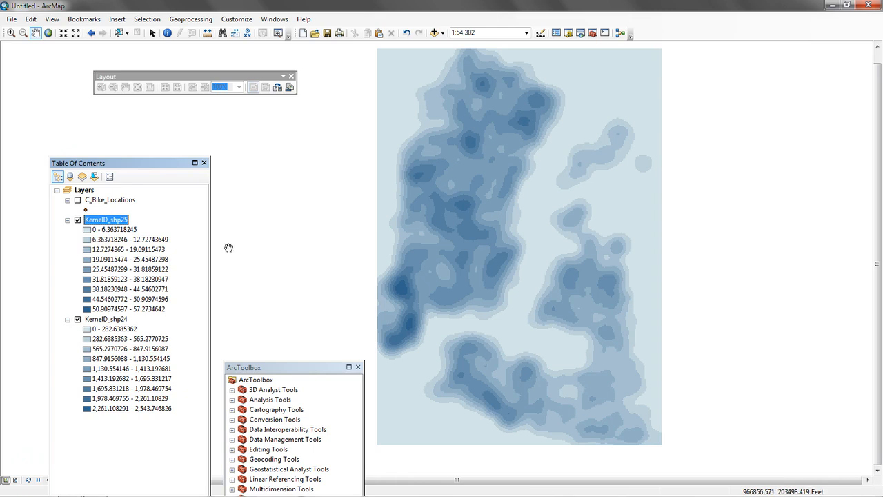
Step: Show the bike location points again and examine the numbikes and racklocati fields in their attribute table
left_click(78, 201)
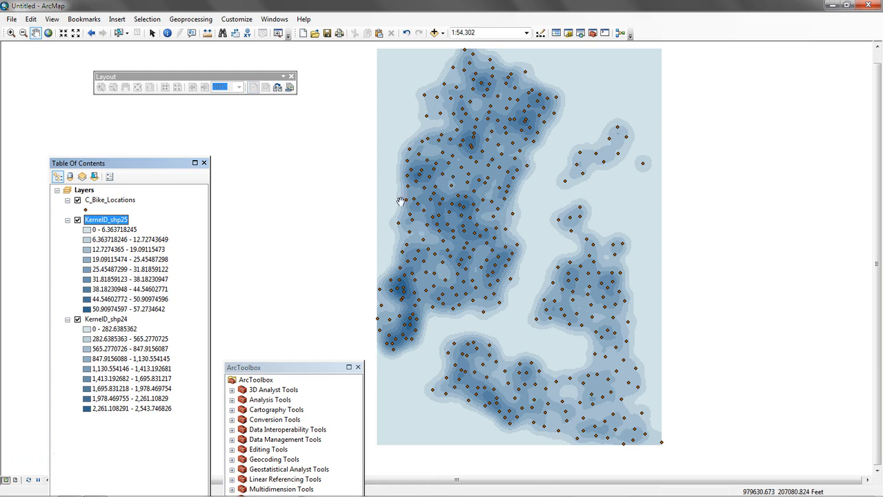
right_click(120, 201)
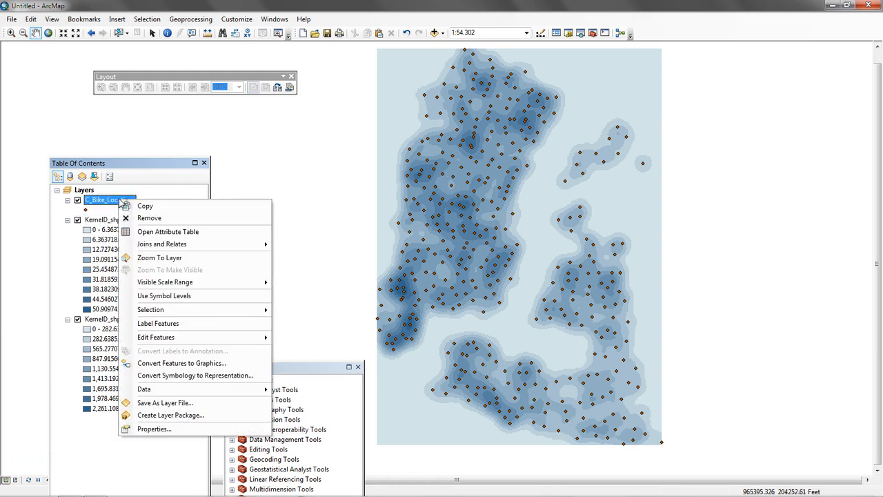
left_click(148, 232)
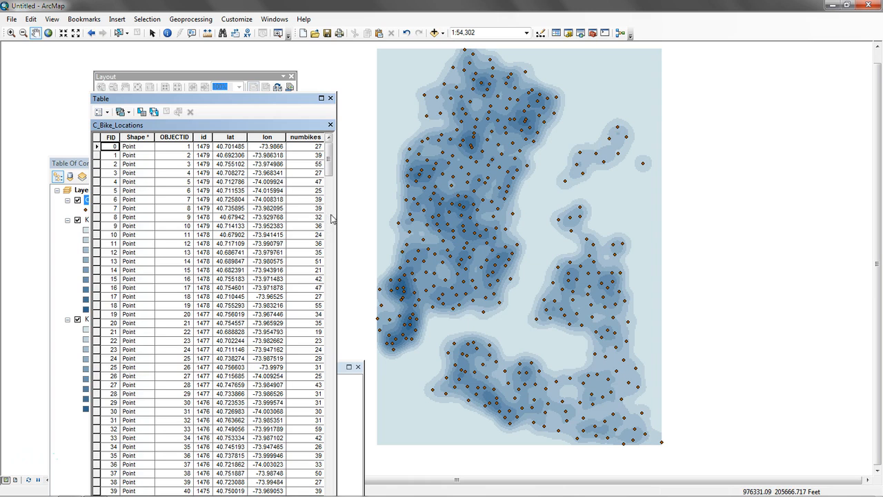
left_click_drag(336, 220, 491, 214)
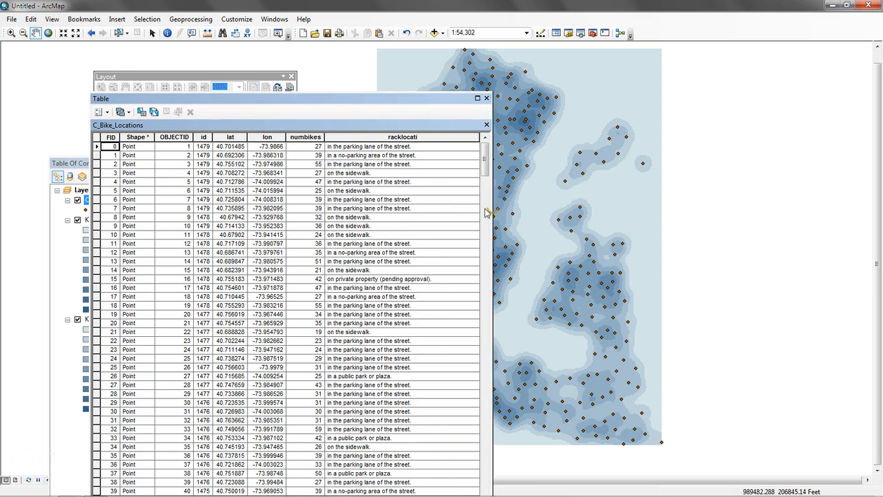
left_click(486, 99)
Step: Turn off C_Bike_Locations, compare the bike-weighted and unweighted density rasters by toggling the upper one, and reposition ArcToolbox
left_click(77, 200)
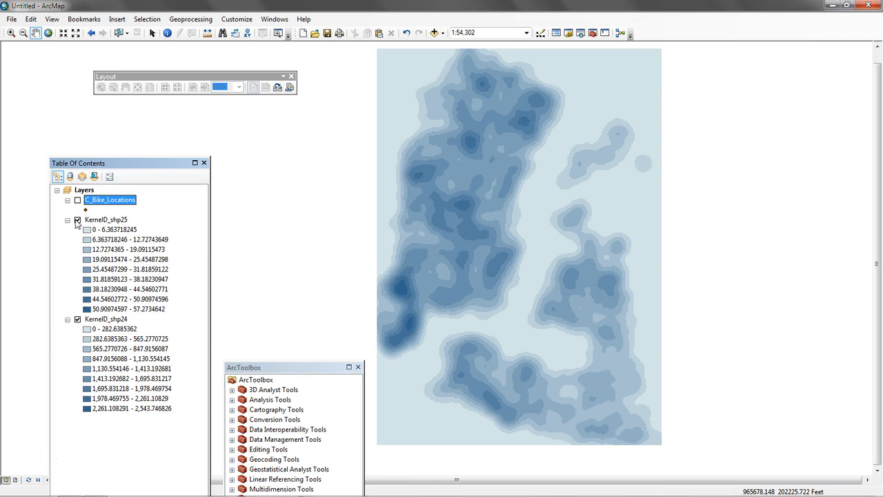
left_click(78, 220)
left_click(78, 220)
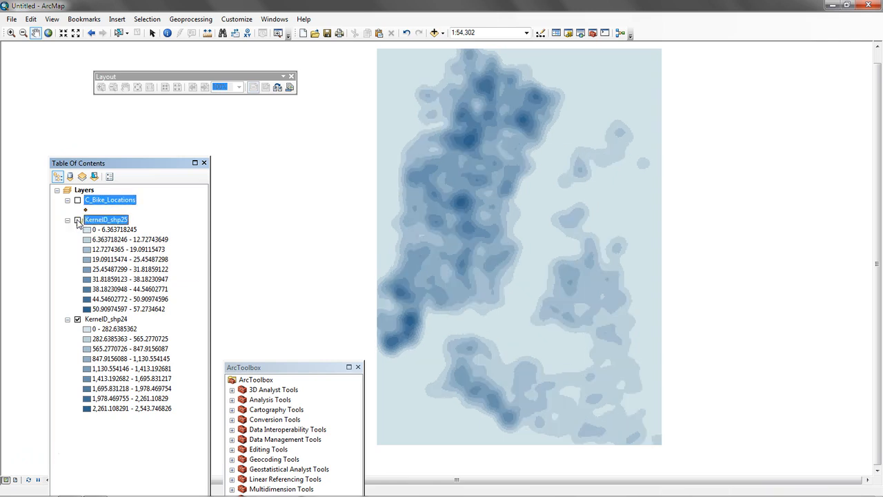
left_click(78, 220)
left_click(78, 220)
left_click(78, 220)
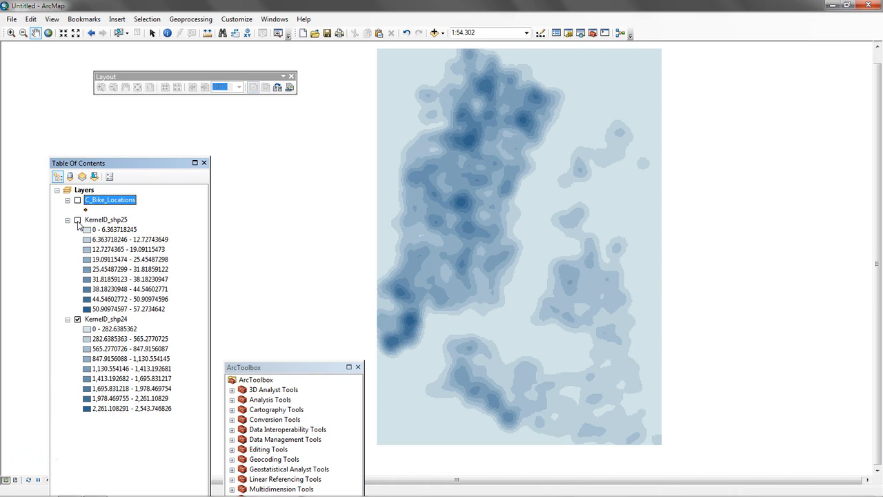
left_click(78, 221)
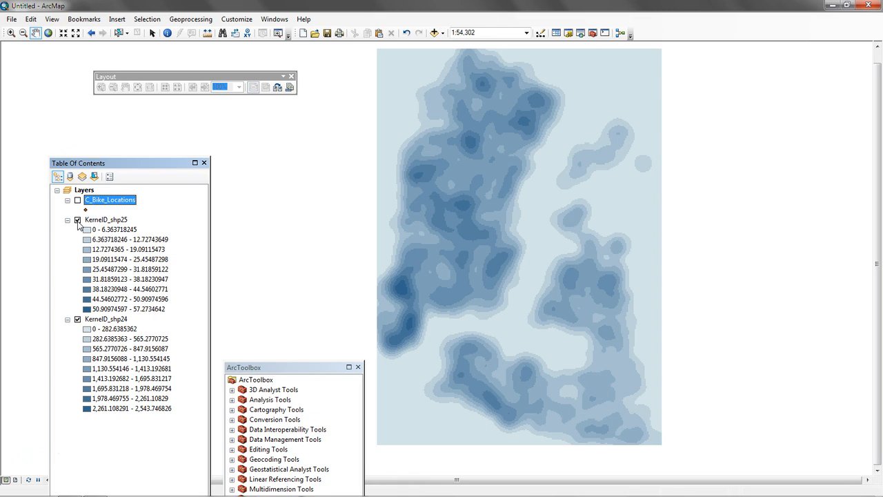
left_click_drag(298, 370, 300, 218)
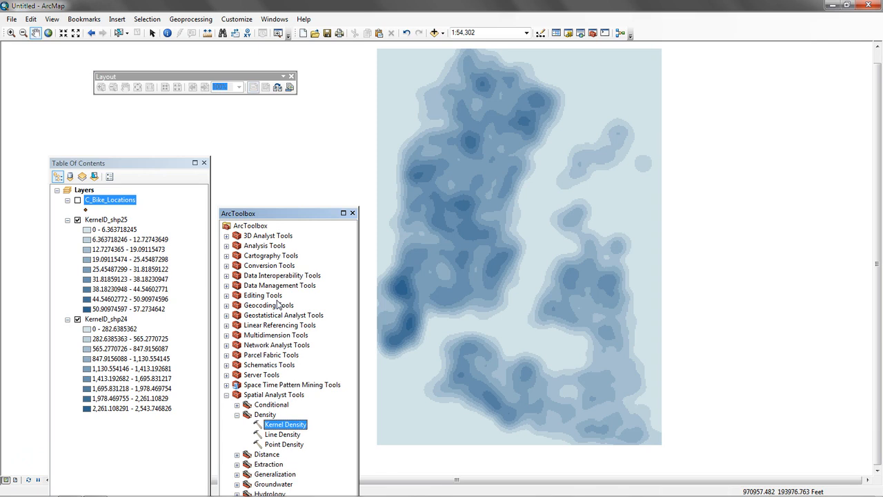